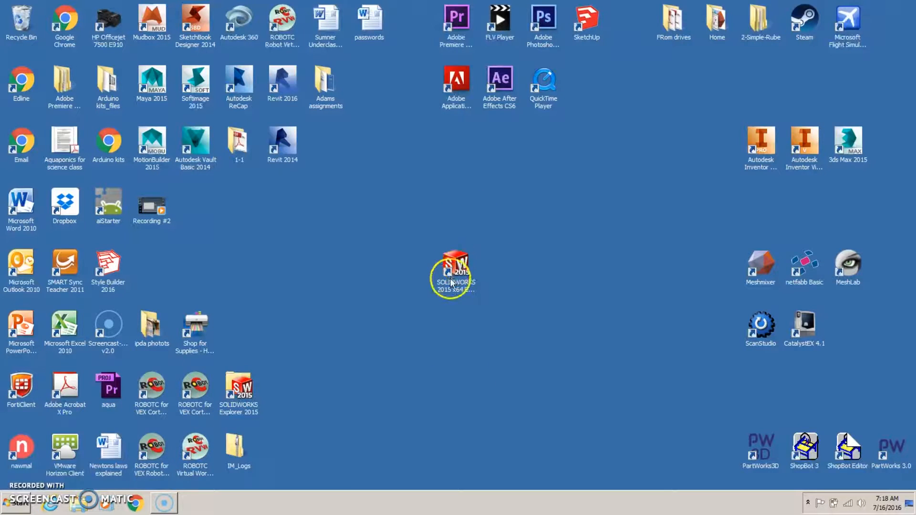
# Step: Launch SOLIDWORKS 2015 and create a new Part document
pyautogui.click(461, 268)
pyautogui.doubleClick(461, 268)
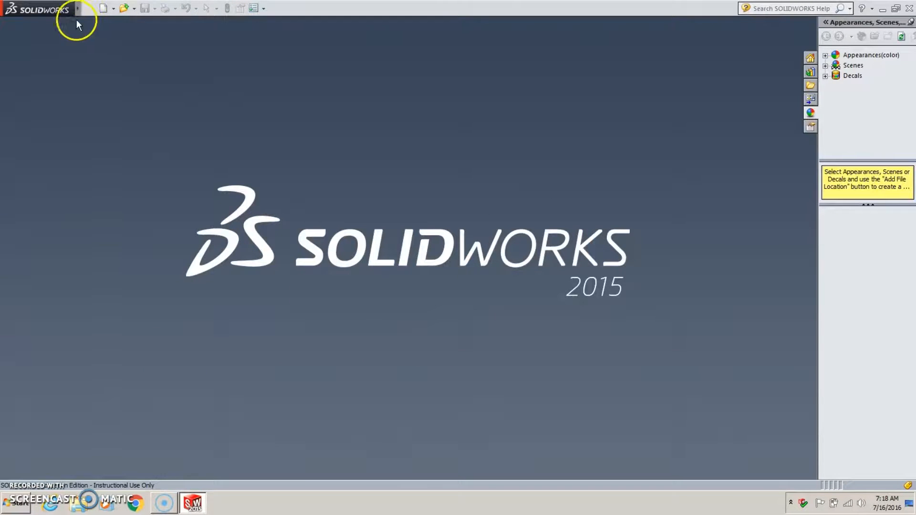
pyautogui.click(87, 9)
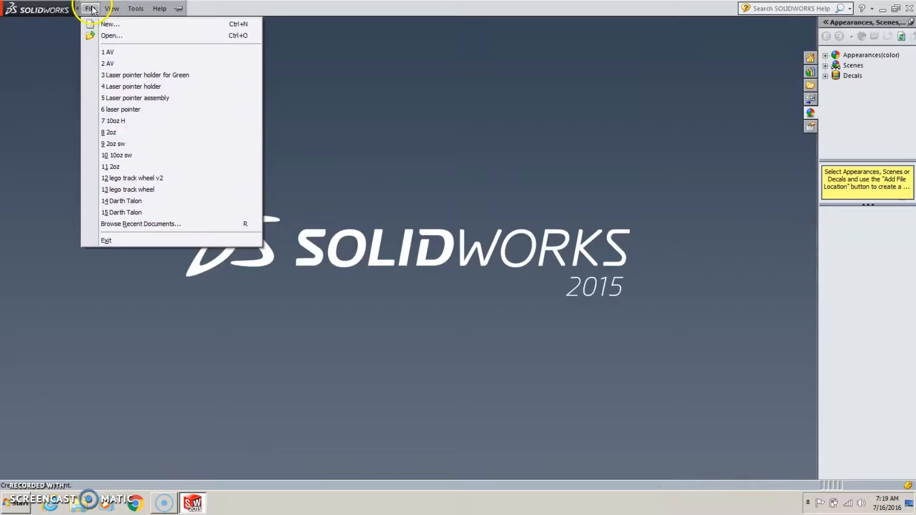
pyautogui.click(97, 23)
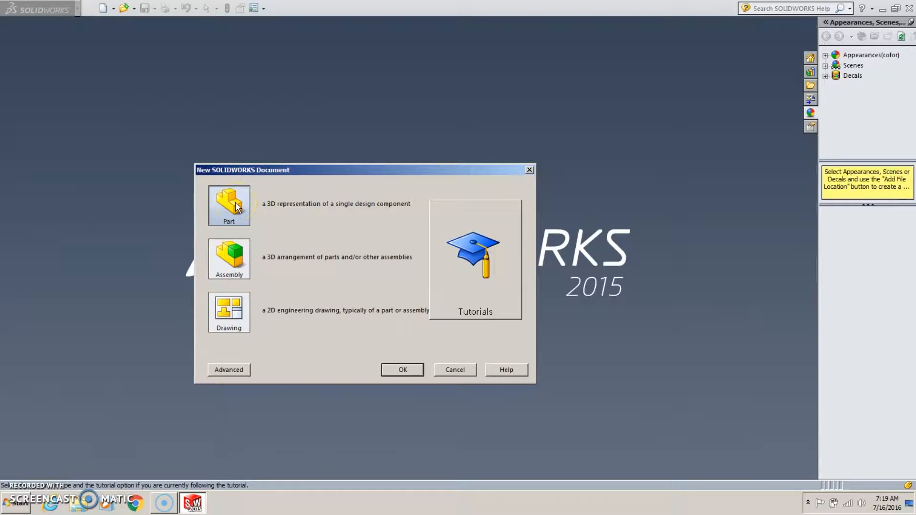
pyautogui.click(402, 371)
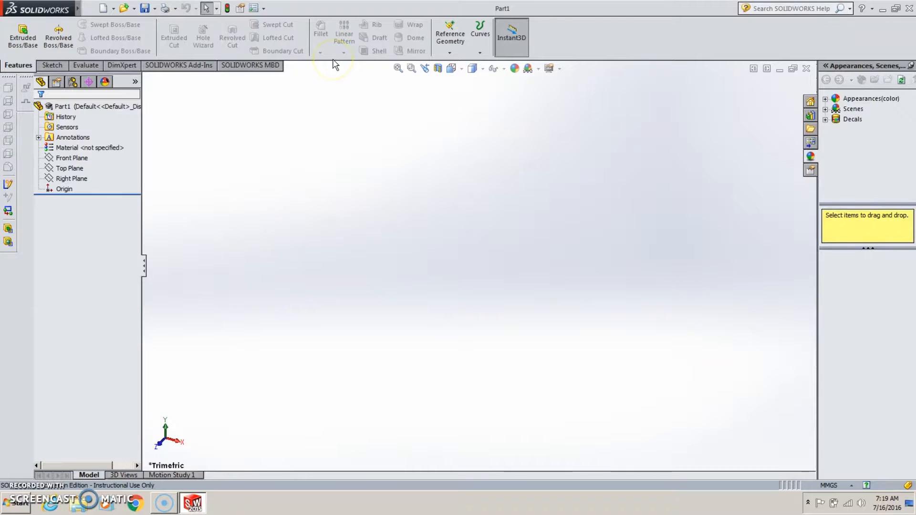
# Step: Open the document properties in the options of the new part
pyautogui.click(265, 8)
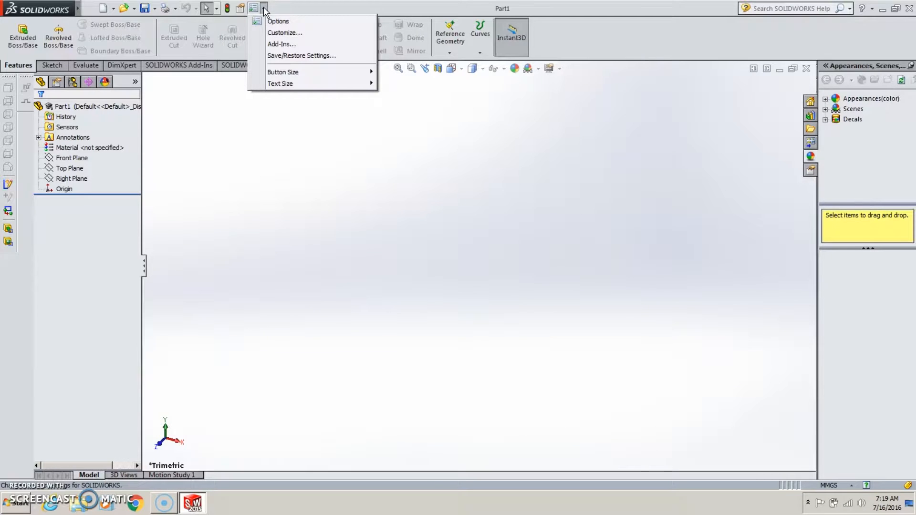
pyautogui.click(269, 21)
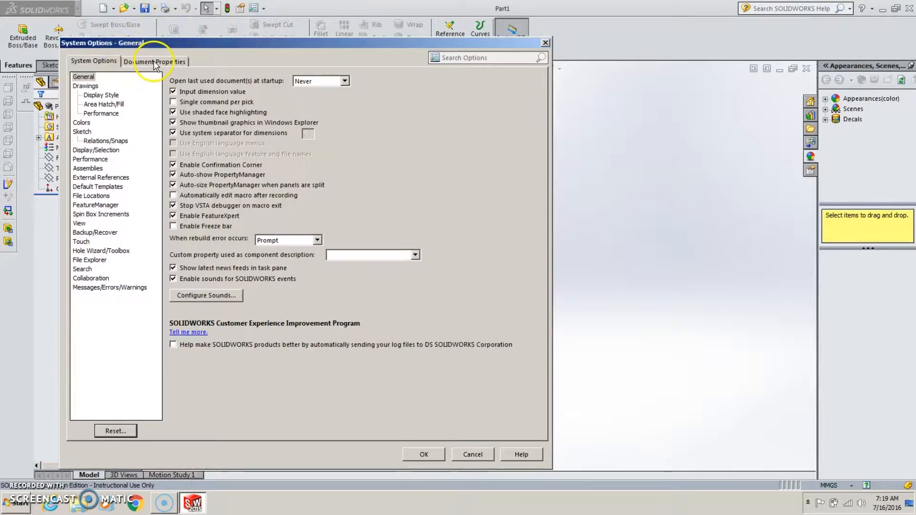
pyautogui.click(156, 63)
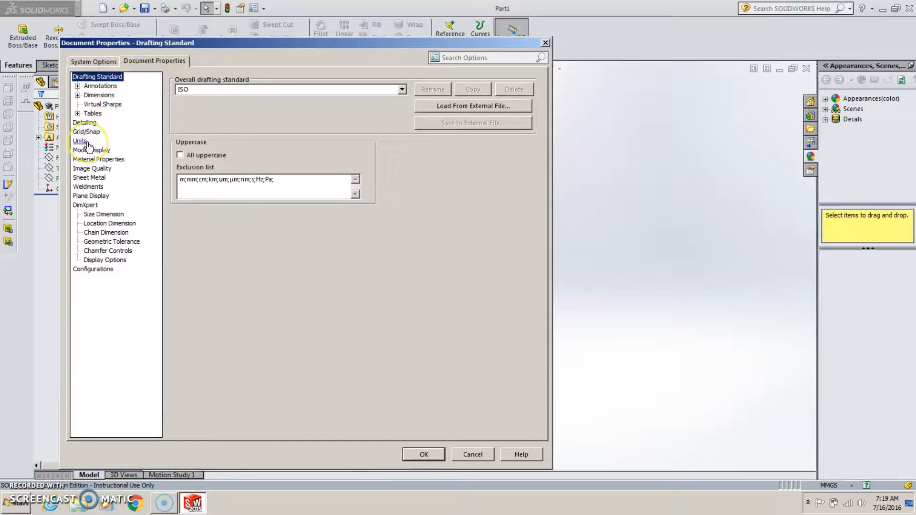
pyautogui.click(105, 65)
pyautogui.click(134, 63)
pyautogui.click(102, 63)
pyautogui.click(132, 67)
pyautogui.click(115, 62)
pyautogui.click(135, 62)
pyautogui.click(114, 64)
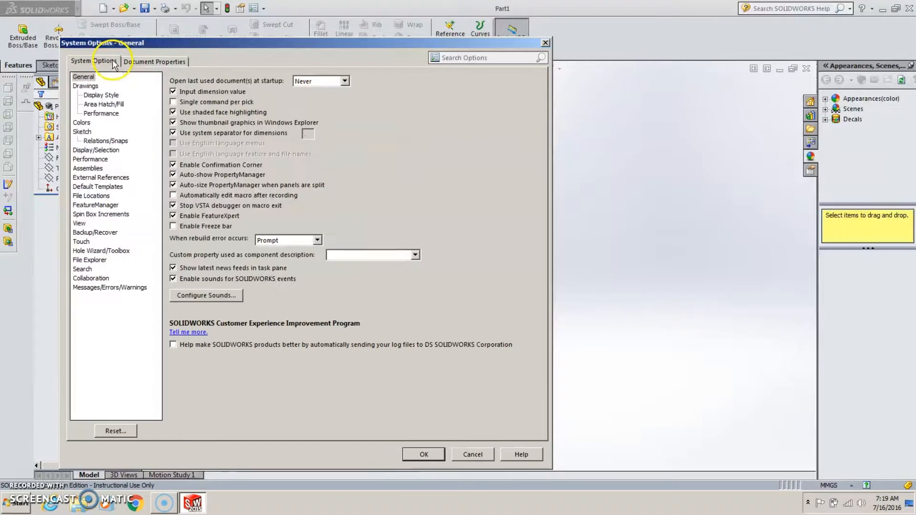
pyautogui.click(136, 62)
pyautogui.click(95, 62)
pyautogui.click(129, 63)
pyautogui.click(106, 63)
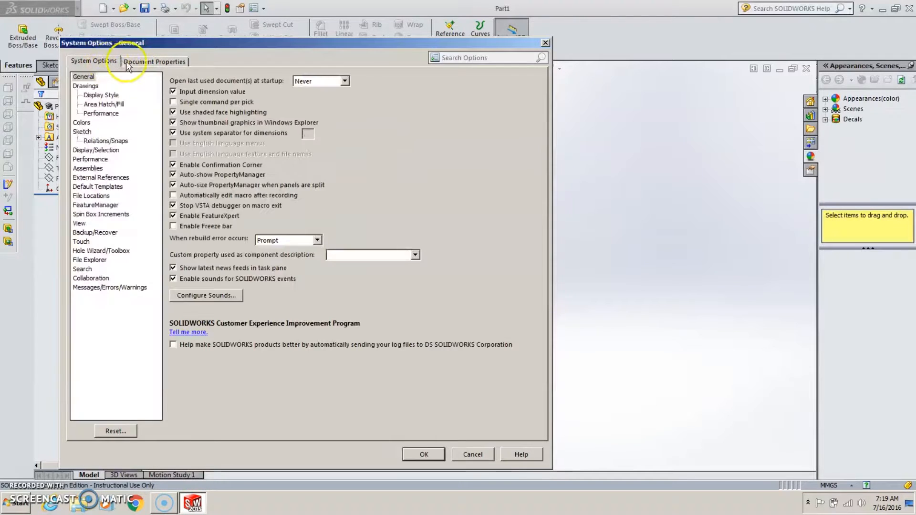
pyautogui.click(142, 66)
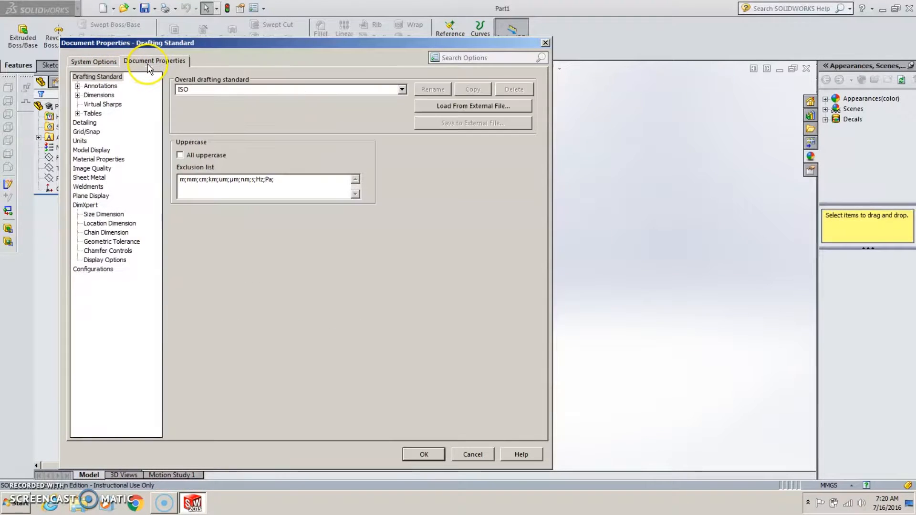
pyautogui.click(106, 63)
pyautogui.click(136, 65)
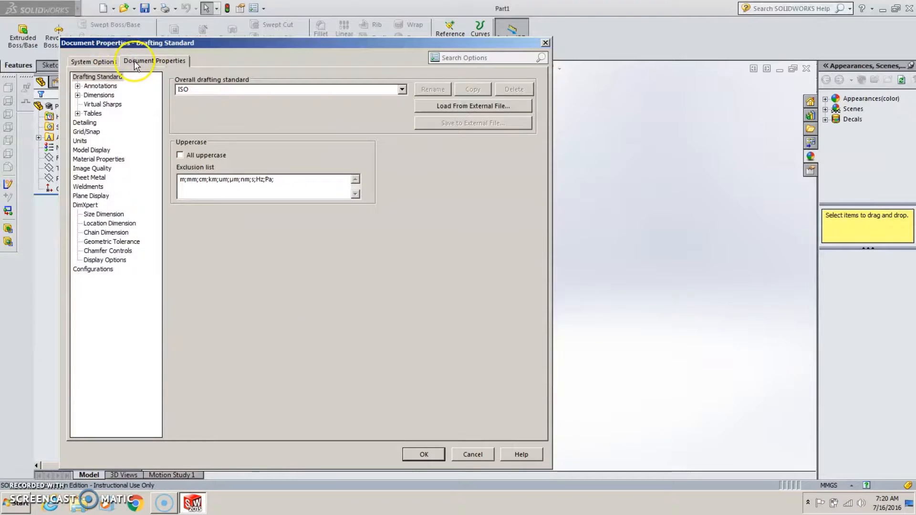
pyautogui.click(106, 63)
pyautogui.click(132, 63)
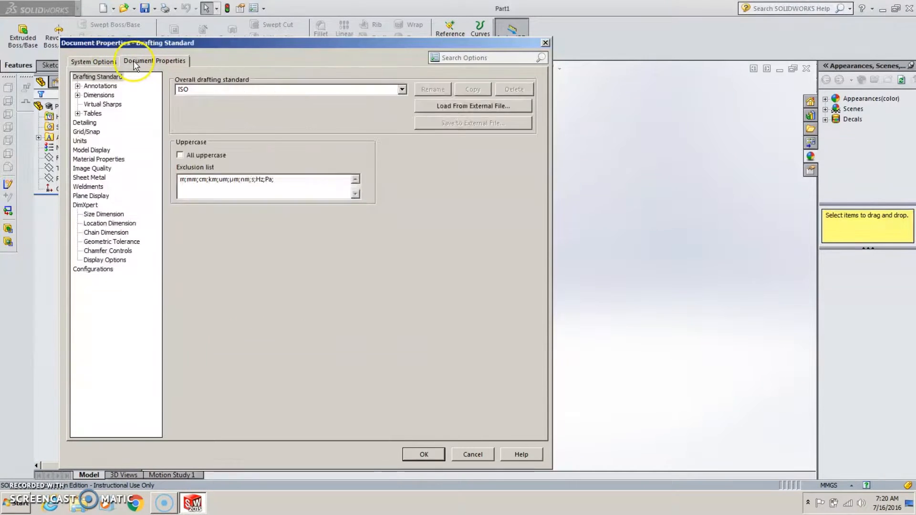
pyautogui.click(116, 63)
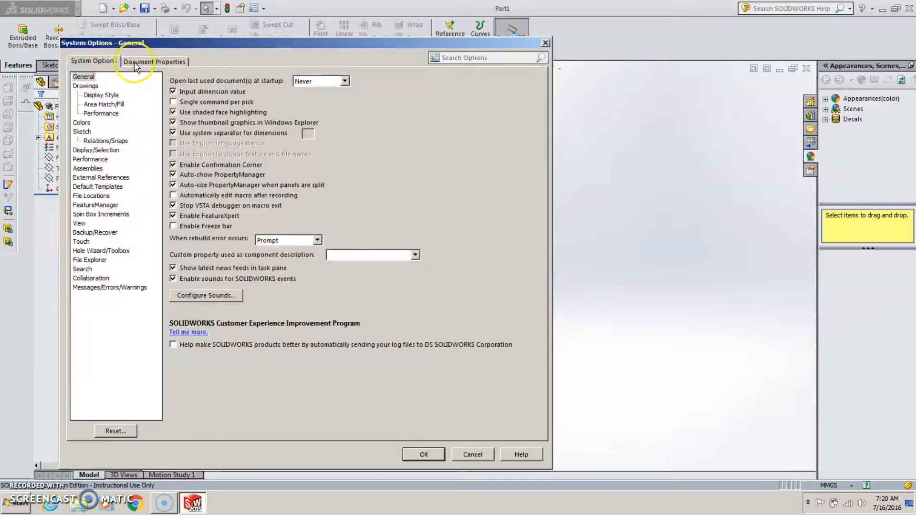
pyautogui.click(136, 65)
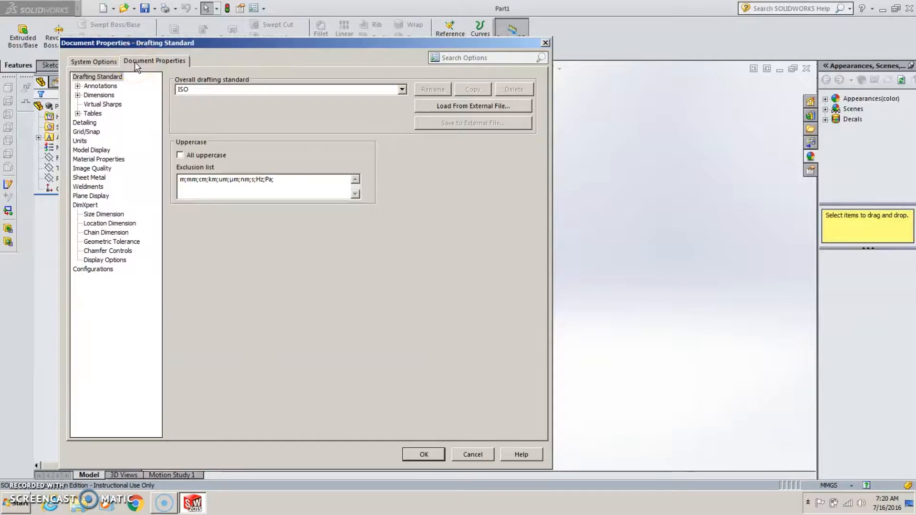
# Step: Set the part's unit system to IPS (inch, pound, second)
pyautogui.click(80, 142)
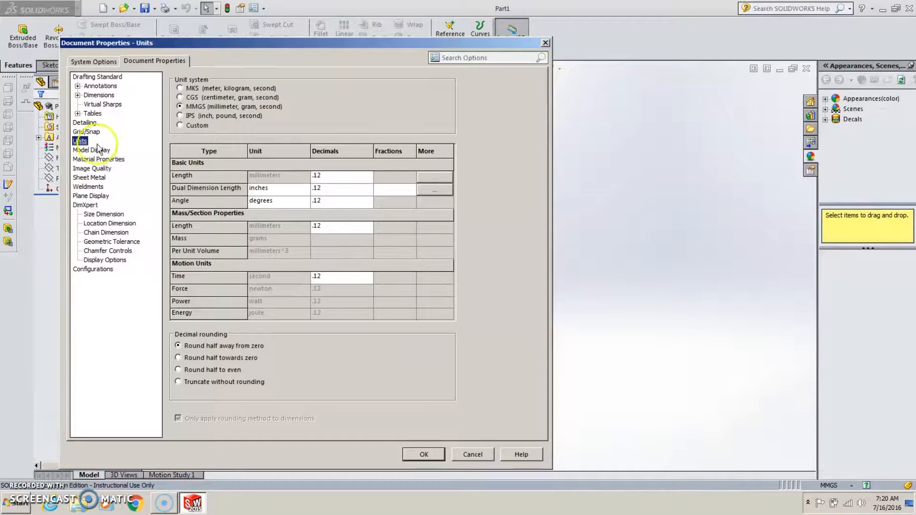
pyautogui.click(179, 116)
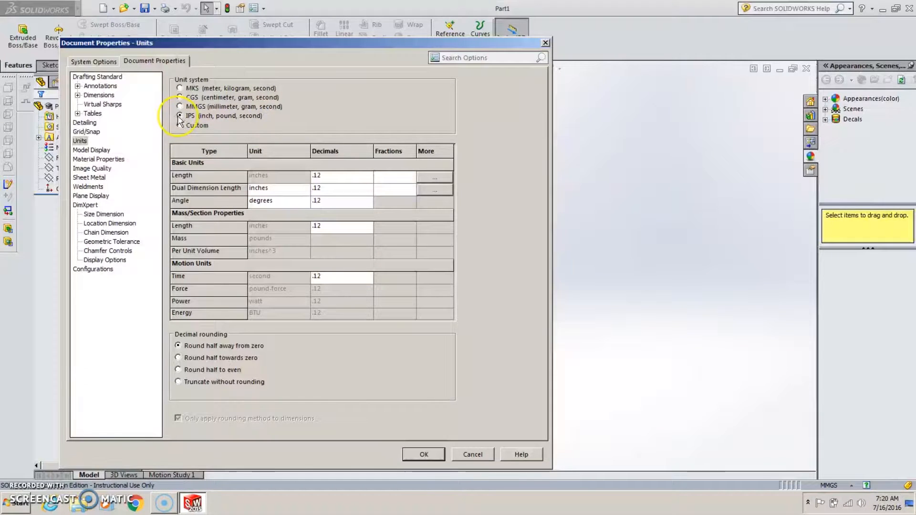
pyautogui.click(424, 454)
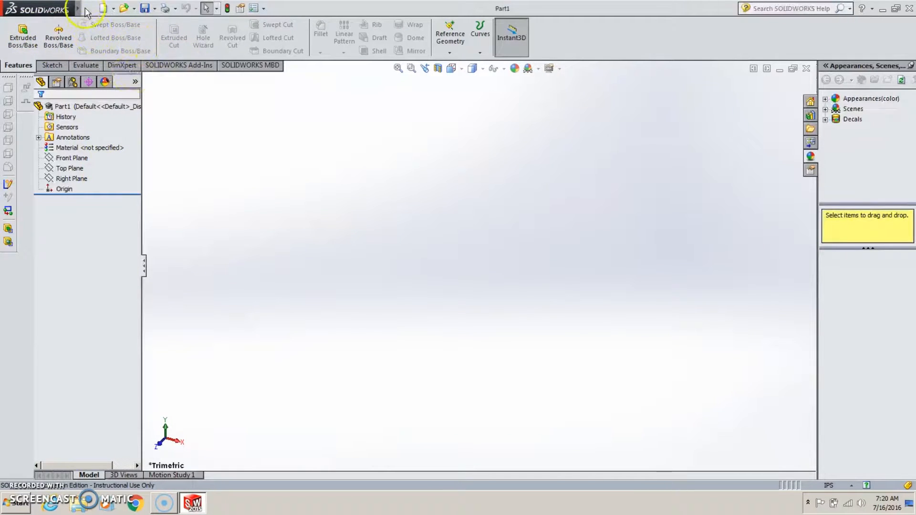
pyautogui.moveTo(67, 9)
pyautogui.click(181, 9)
pyautogui.click(100, 35)
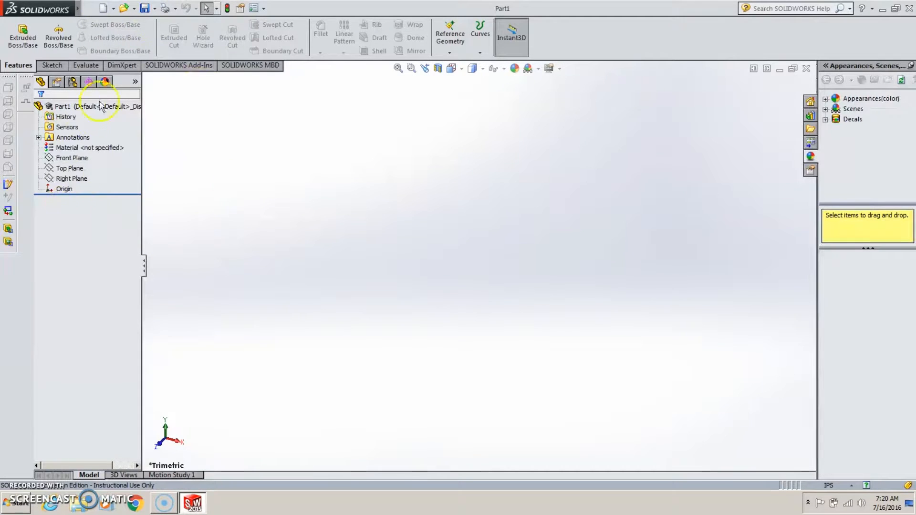
pyautogui.click(90, 8)
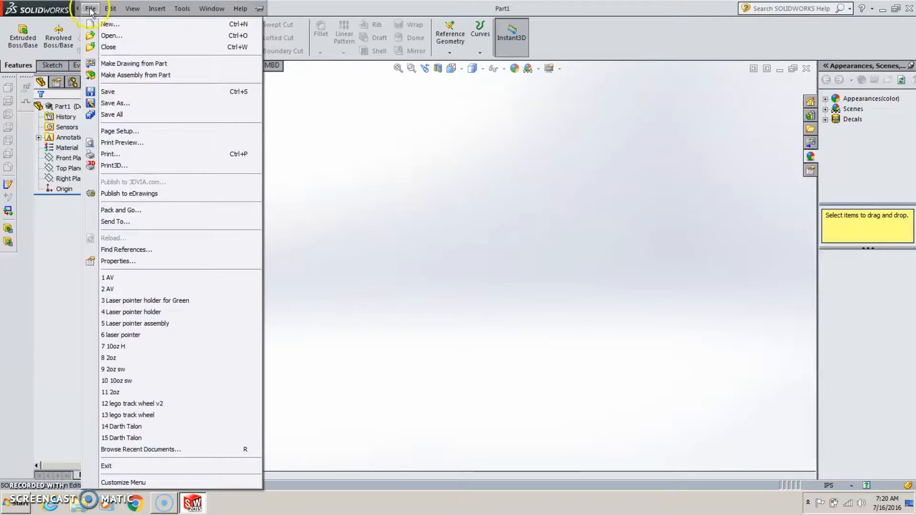
# Step: Sketch a center rectangle on the Front Plane, centred on the origin, about 4.01 in wide and 4.71 in high
pyautogui.click(61, 68)
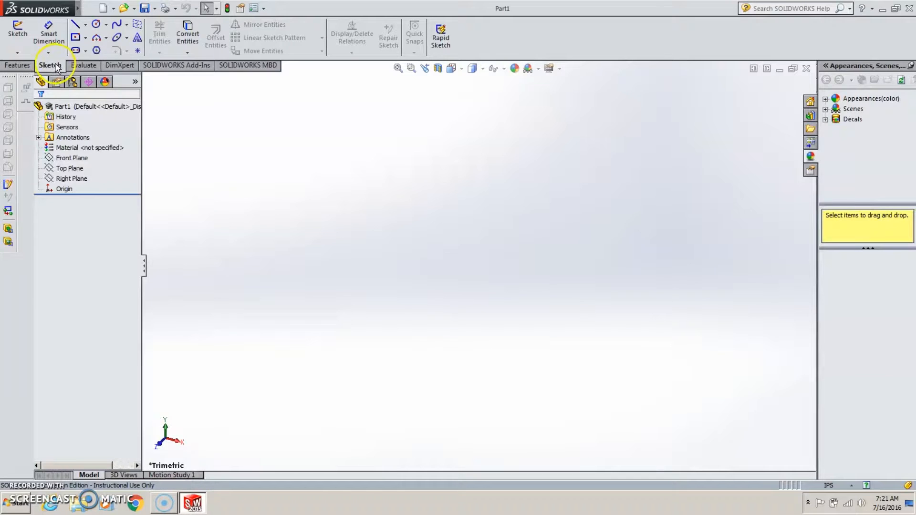
pyautogui.click(116, 47)
pyautogui.moveTo(38, 9)
pyautogui.click(212, 9)
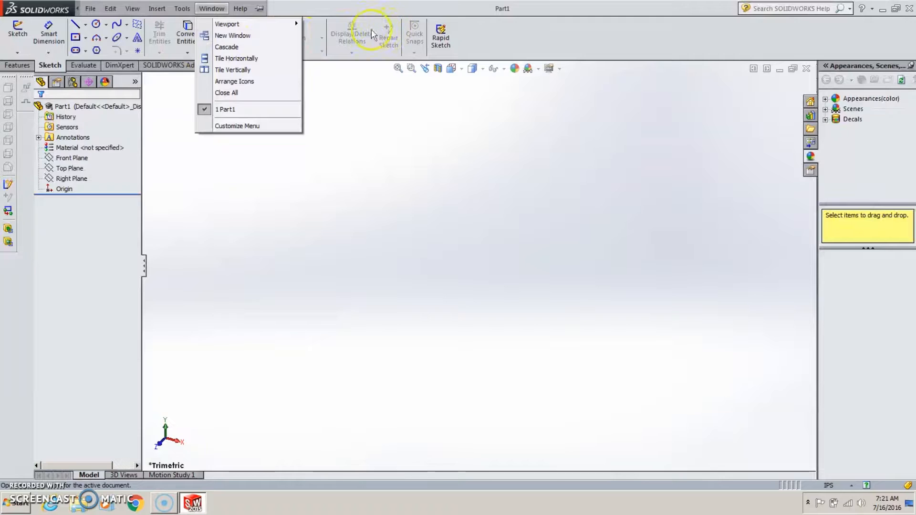
pyautogui.click(76, 26)
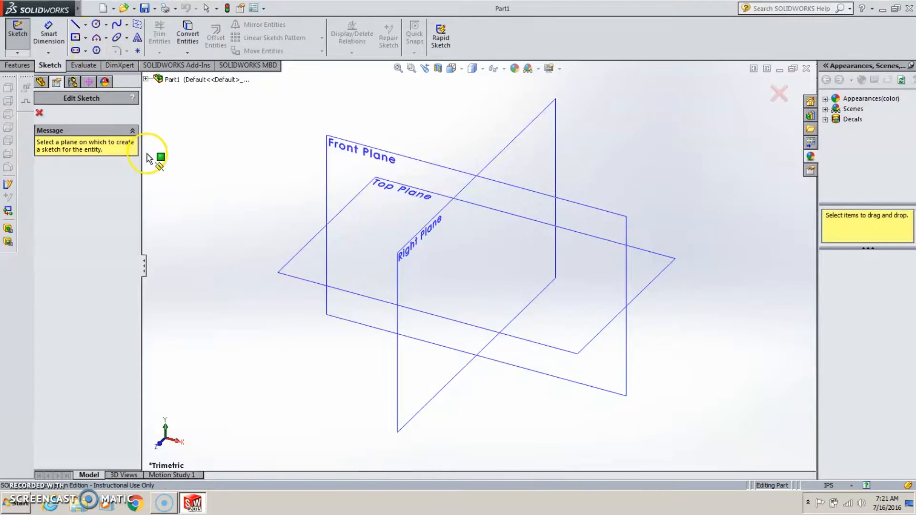
pyautogui.click(66, 42)
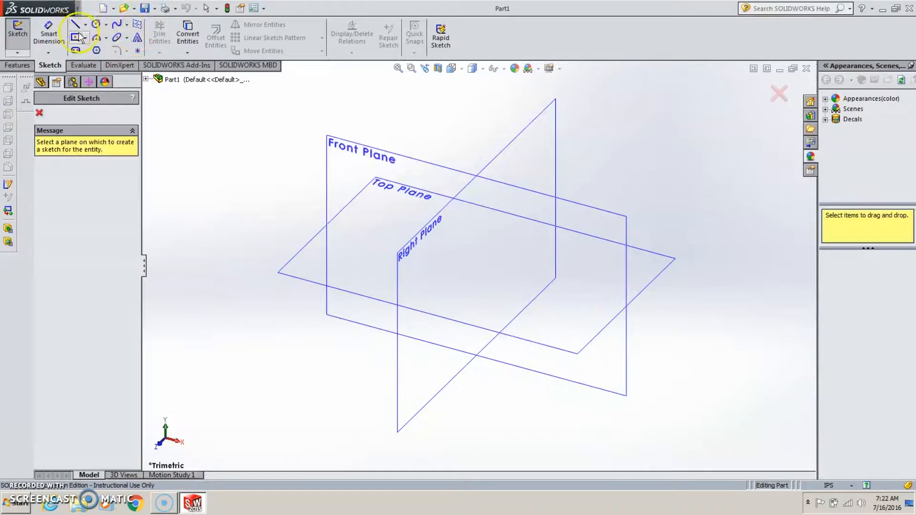
pyautogui.click(96, 50)
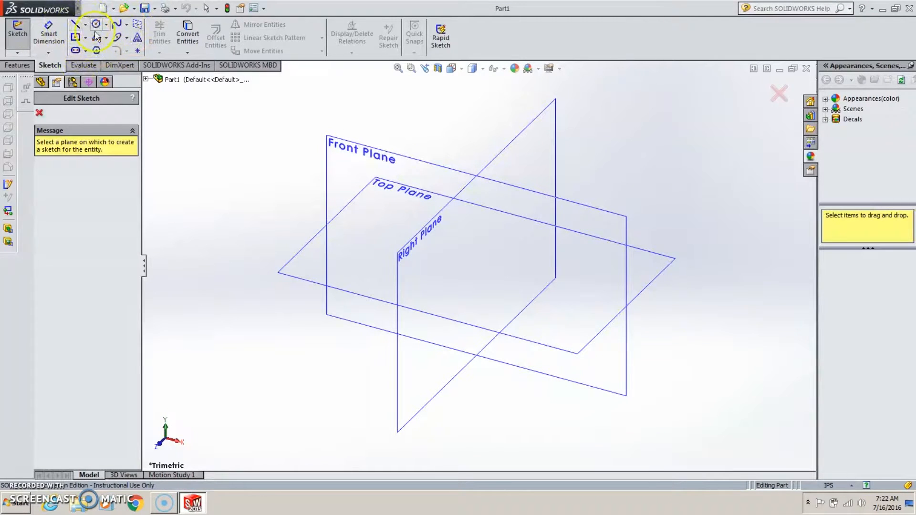
pyautogui.click(77, 39)
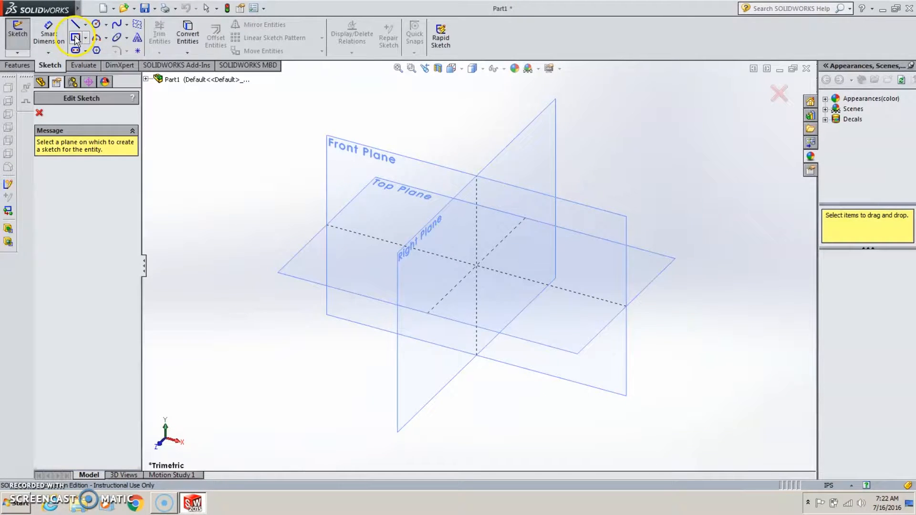
pyautogui.click(366, 165)
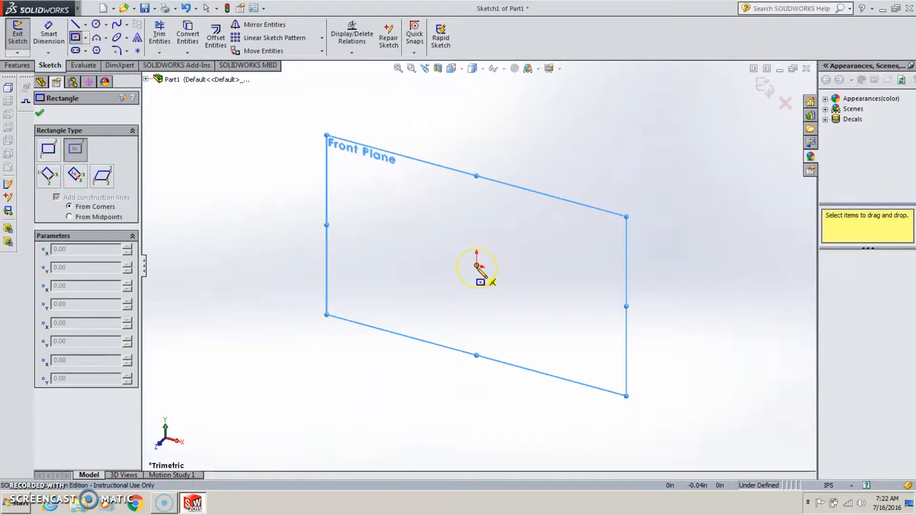
pyautogui.click(477, 266)
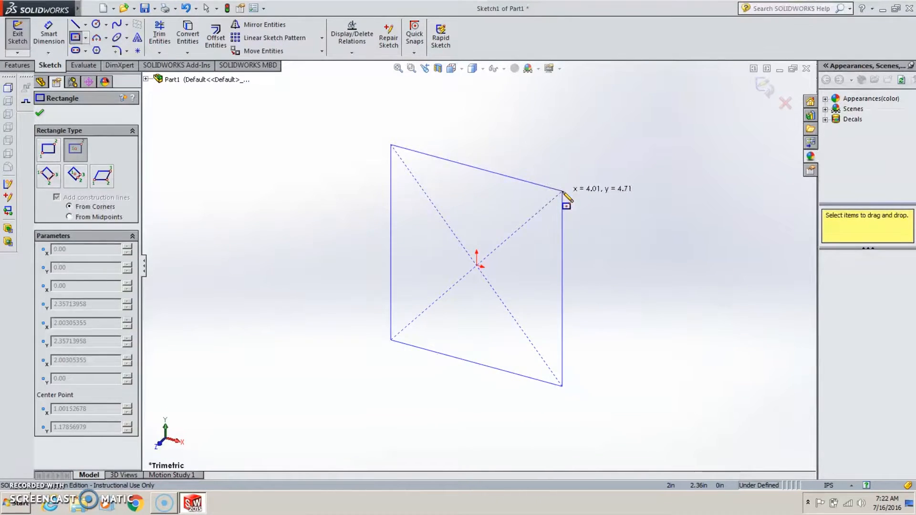
pyautogui.click(563, 191)
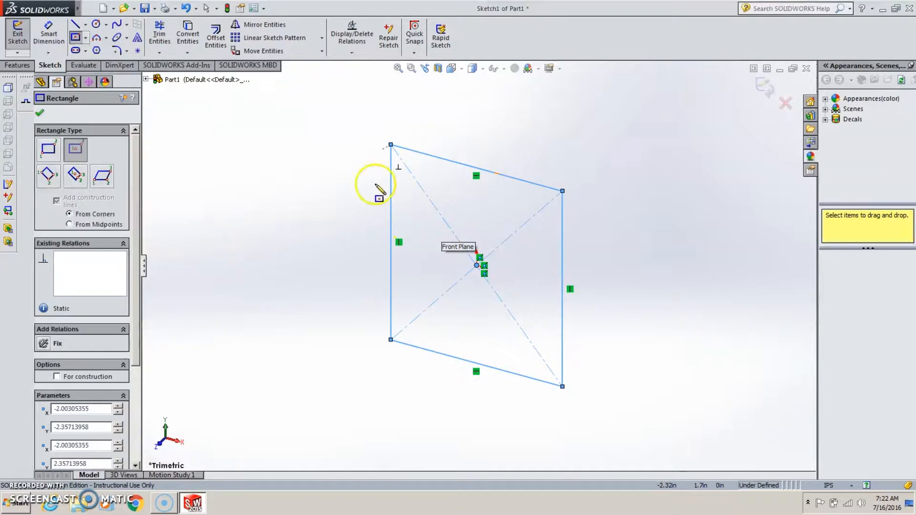
# Step: Dimension the rectangle's upper horizontal edge with Smart Dimension and set its length to 4.00 in
pyautogui.click(49, 32)
pyautogui.click(447, 161)
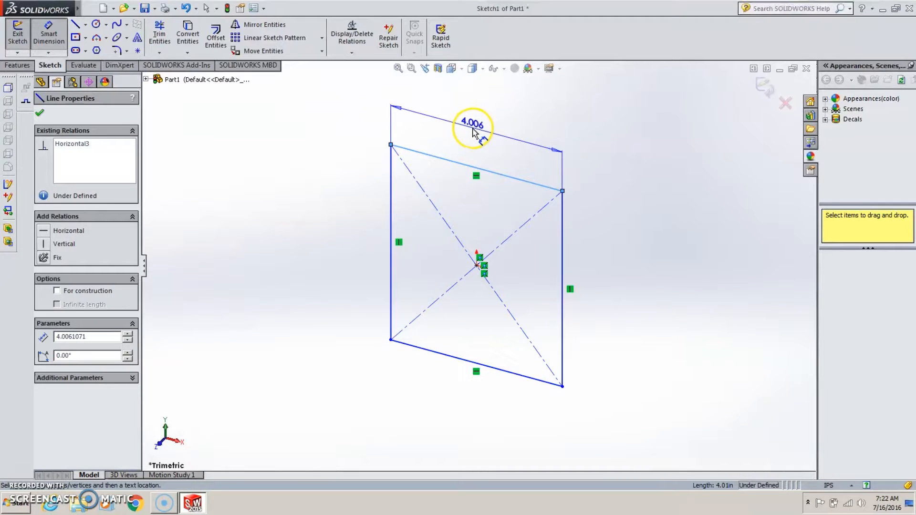
pyautogui.click(472, 133)
pyautogui.click(470, 144)
pyautogui.press('BackSpace')
pyautogui.press('BackSpace')
pyautogui.press('BackSpace')
pyautogui.press('BackSpace')
pyautogui.press('BackSpace')
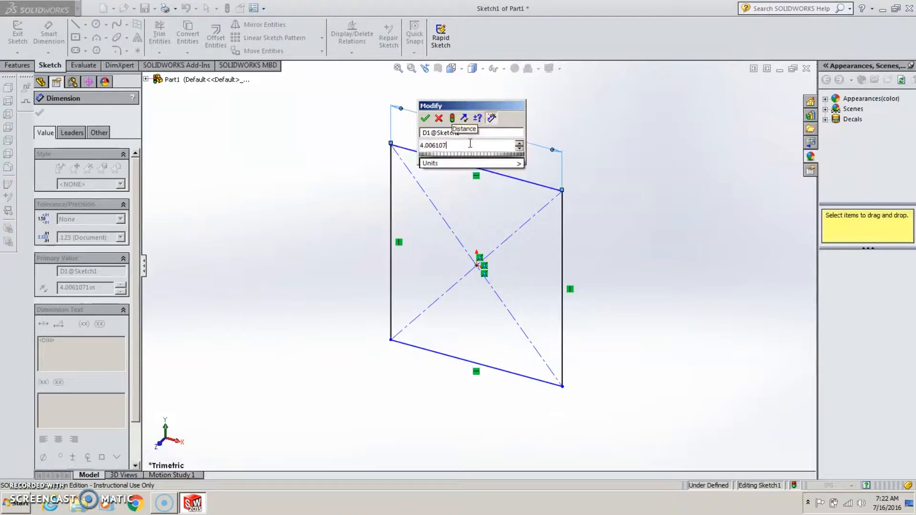
pyautogui.press('BackSpace')
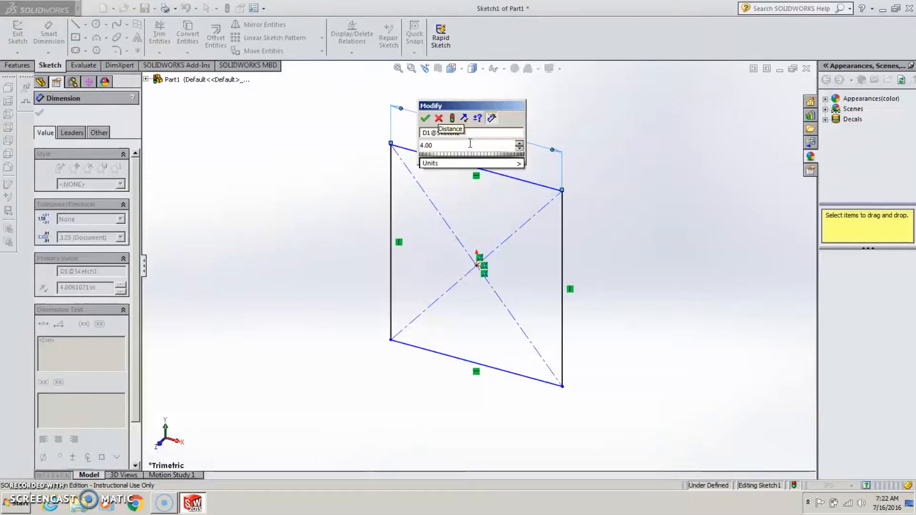
pyautogui.click(426, 118)
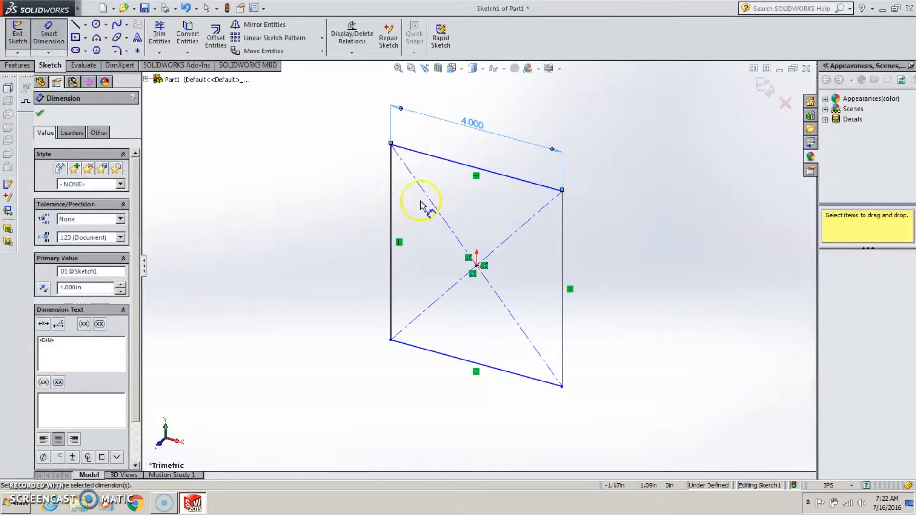
# Step: Dimension the rectangle's left vertical edge with Smart Dimension and set its length to 4 in
pyautogui.click(392, 232)
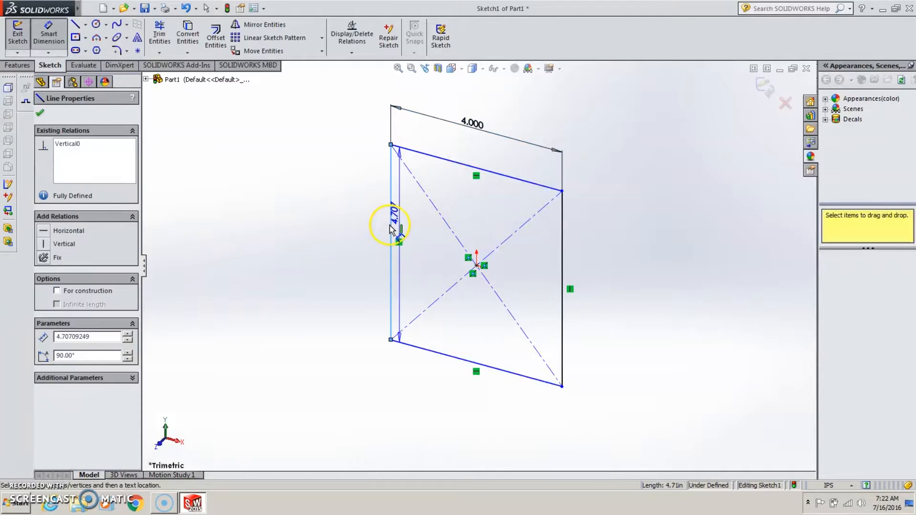
pyautogui.click(317, 221)
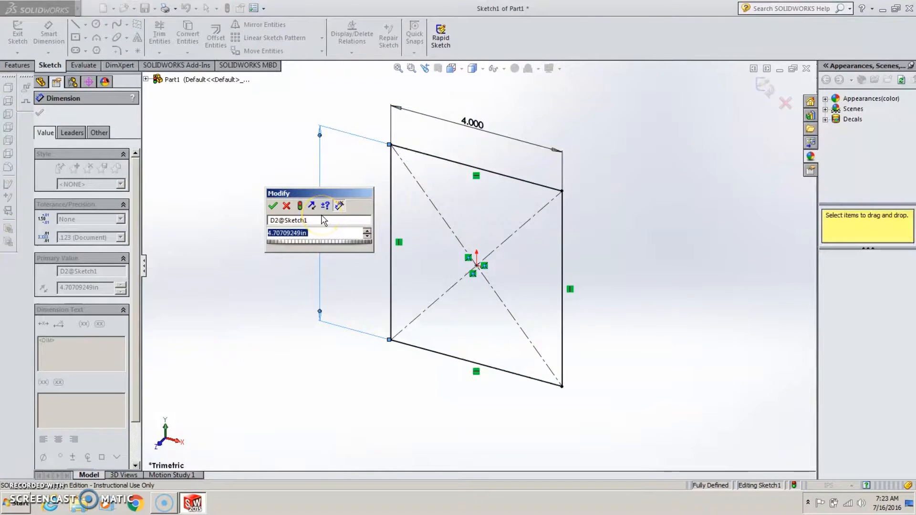
pyautogui.write('4')
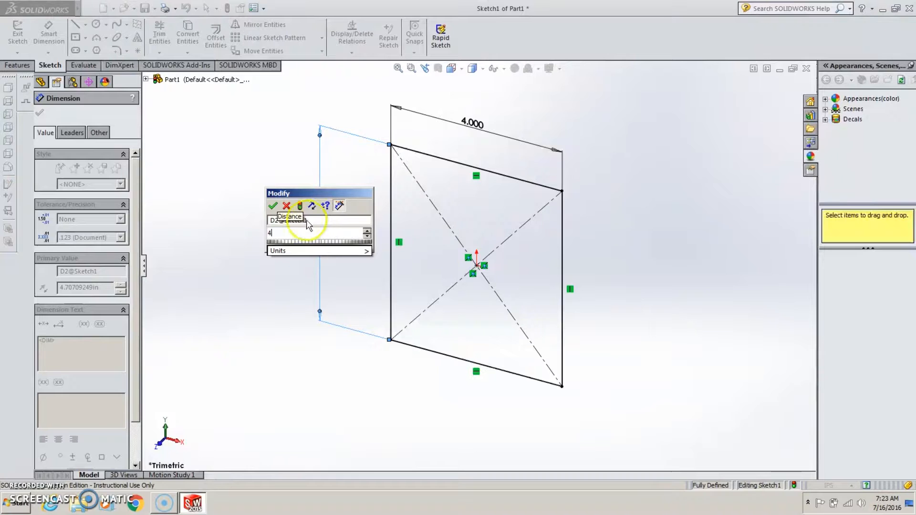
pyautogui.click(273, 206)
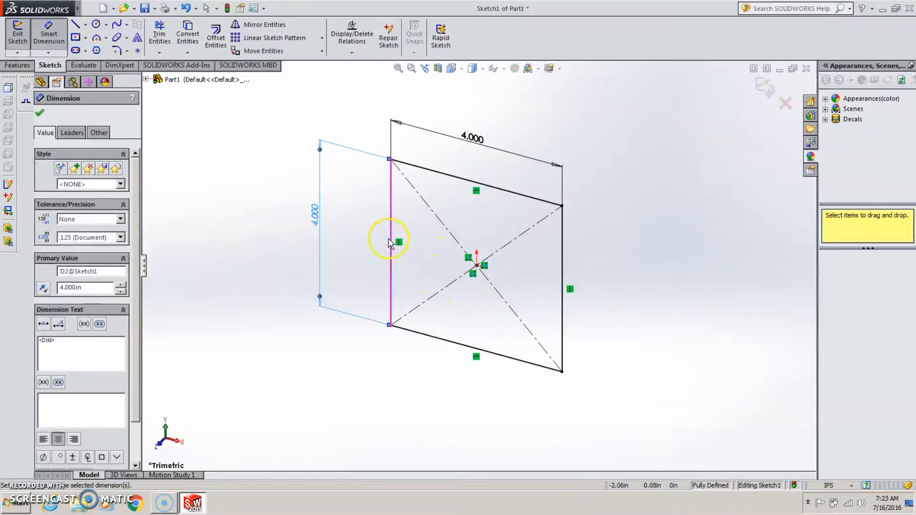
pyautogui.click(40, 113)
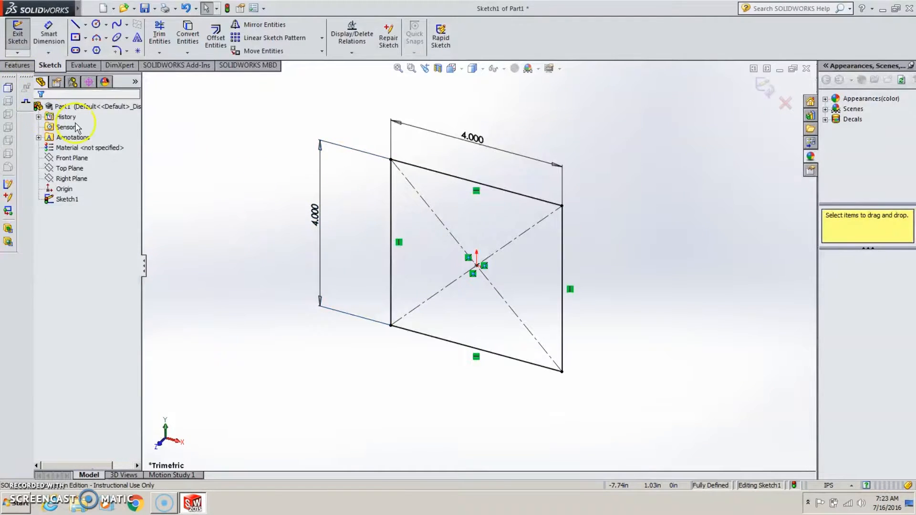
# Step: Start an Extruded Boss/Base from the square sketch, pulled forward about 6.24 in with the Blind end condition
pyautogui.click(18, 65)
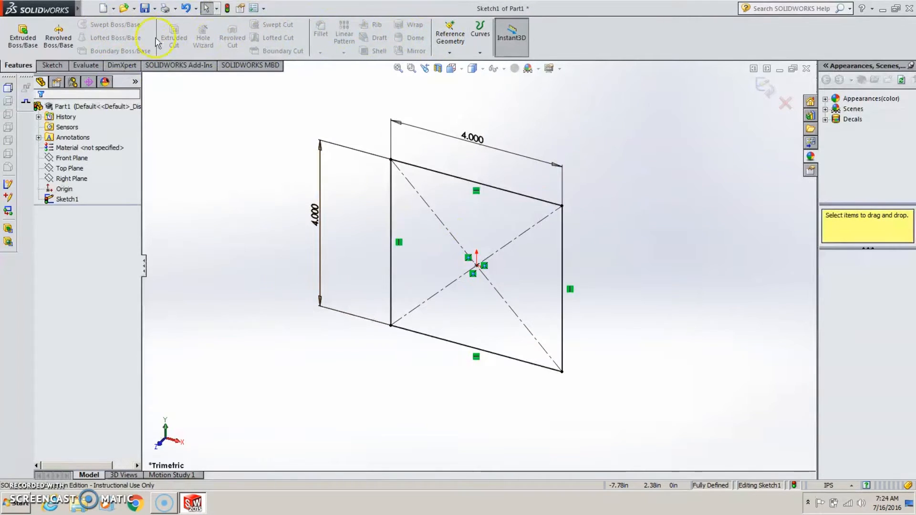
pyautogui.click(25, 39)
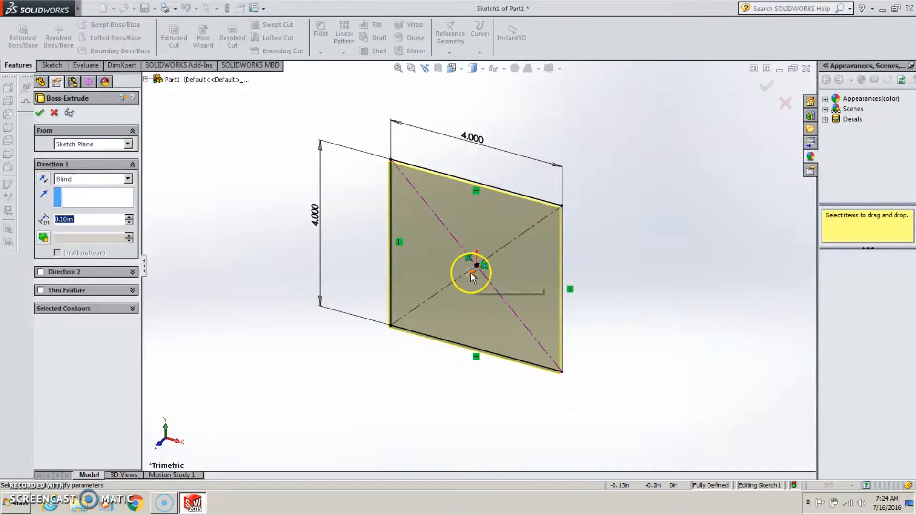
pyautogui.moveTo(472, 274)
pyautogui.mouseDown()
pyautogui.moveTo(308, 378)
pyautogui.moveTo(396, 328)
pyautogui.moveTo(571, 169)
pyautogui.moveTo(225, 378)
pyautogui.moveTo(231, 372)
pyautogui.mouseUp()
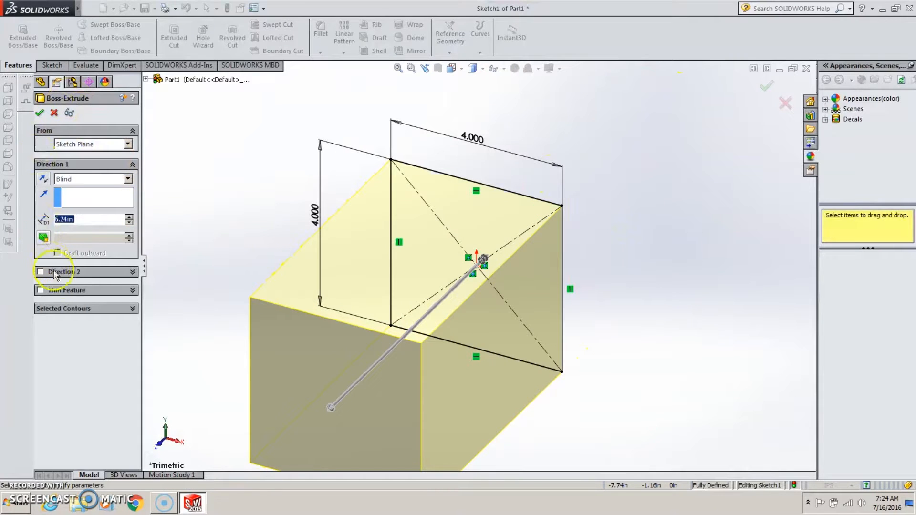
pyautogui.click(128, 180)
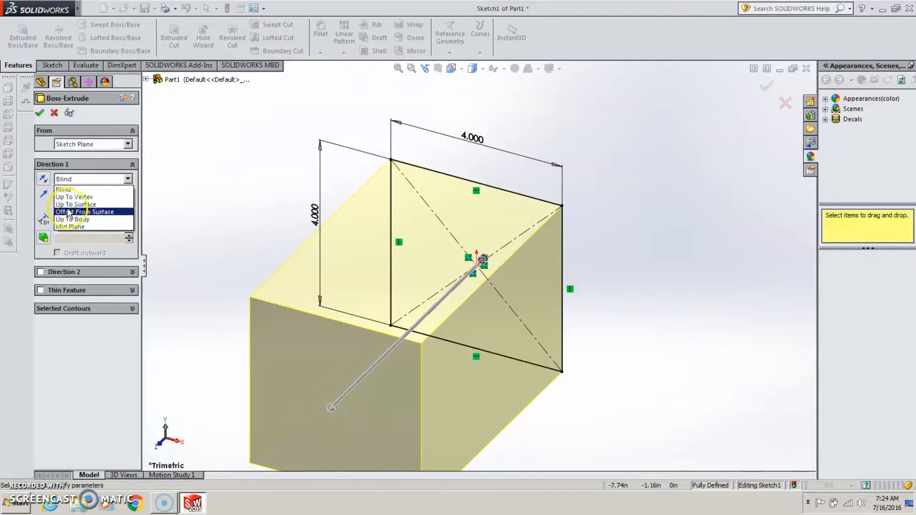
pyautogui.click(70, 206)
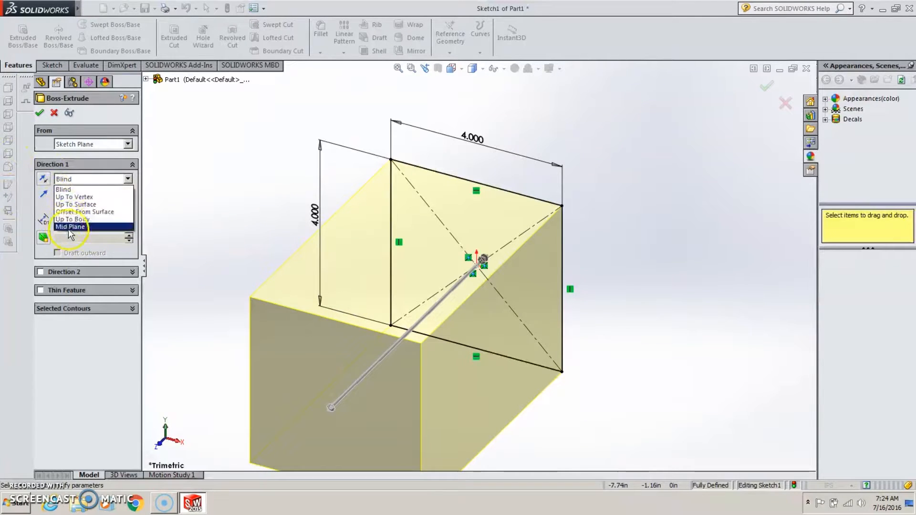
pyautogui.click(71, 190)
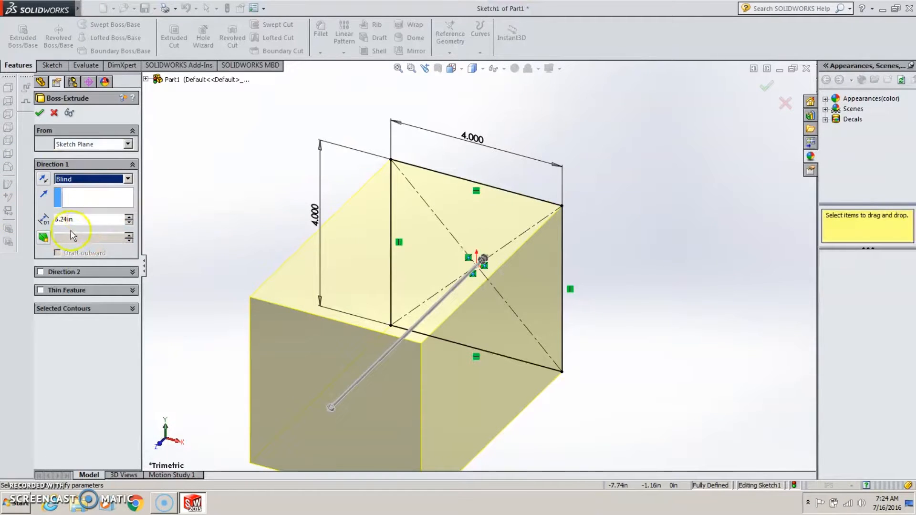
# Step: Set the extrusion depth to 4.50 in and complete the block
pyautogui.click(94, 223)
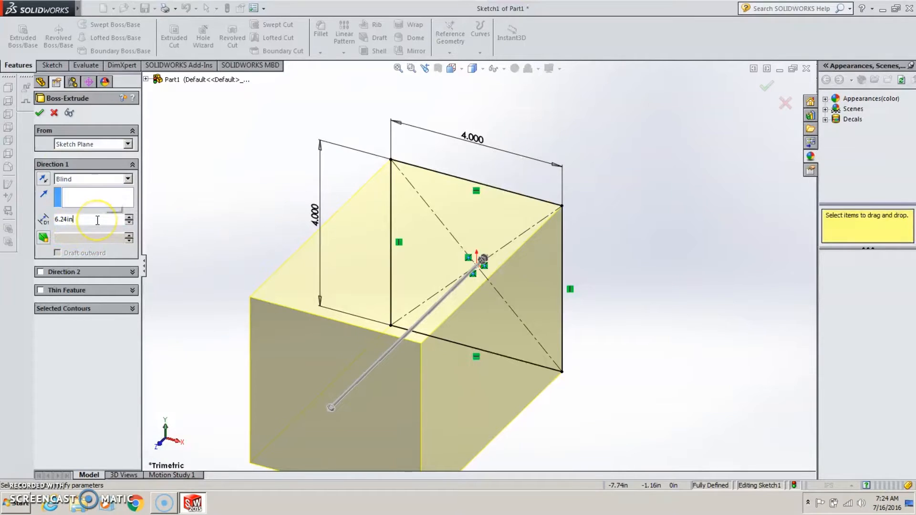
pyautogui.press('BackSpace')
pyautogui.press('BackSpace')
pyautogui.press('BackSpace')
pyautogui.press('BackSpace')
pyautogui.press('BackSpace')
pyautogui.press('BackSpace')
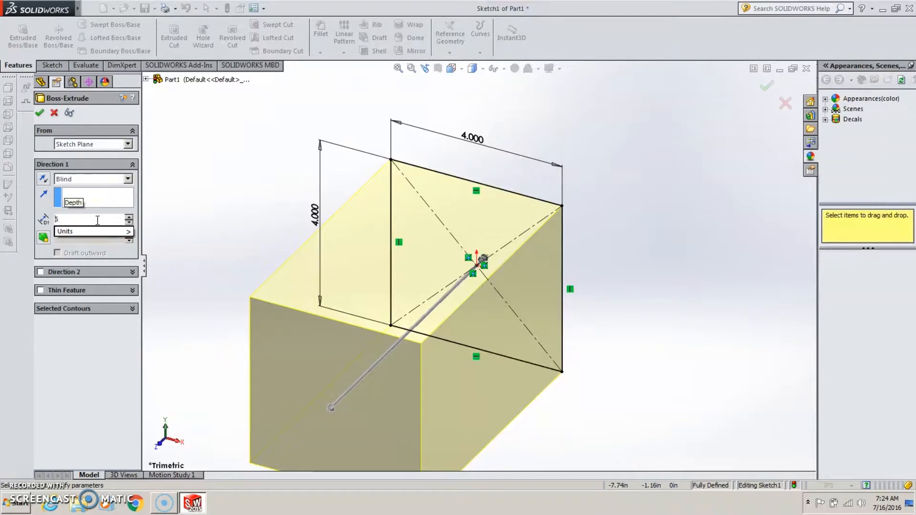
pyautogui.write('4')
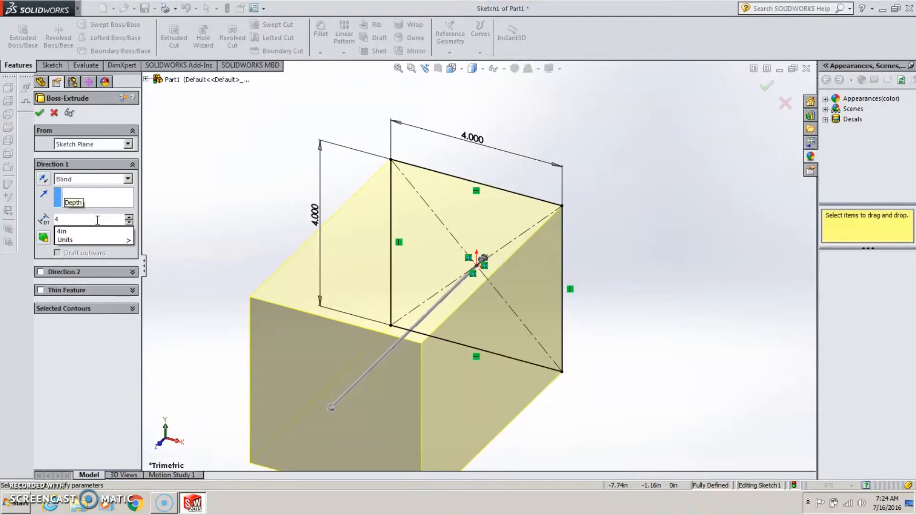
pyautogui.write('.50in')
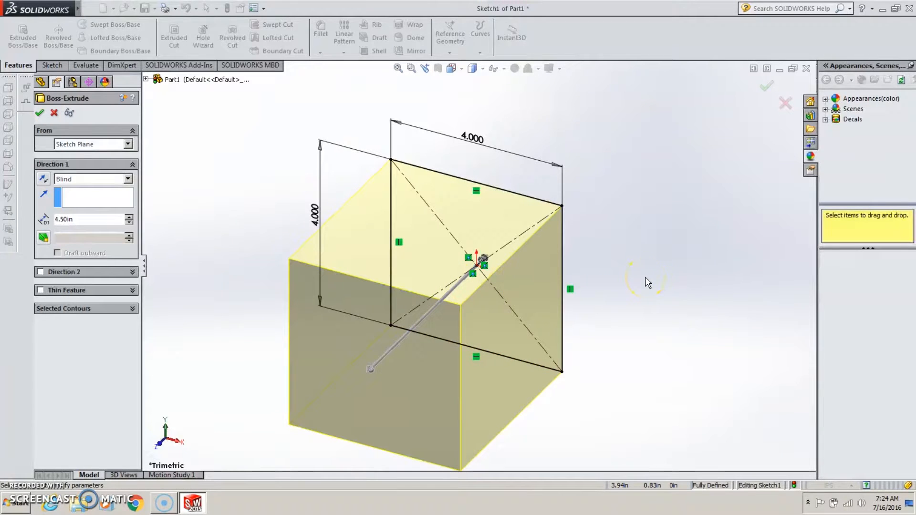
pyautogui.click(40, 112)
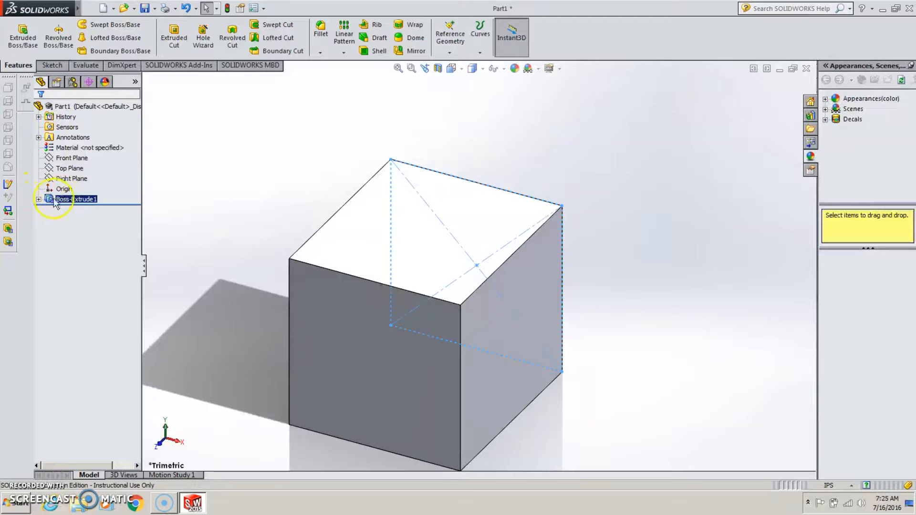
# Step: Edit the sketch beneath the block's extrusion and set the square's horizontal dimension to 6 in
pyautogui.click(38, 200)
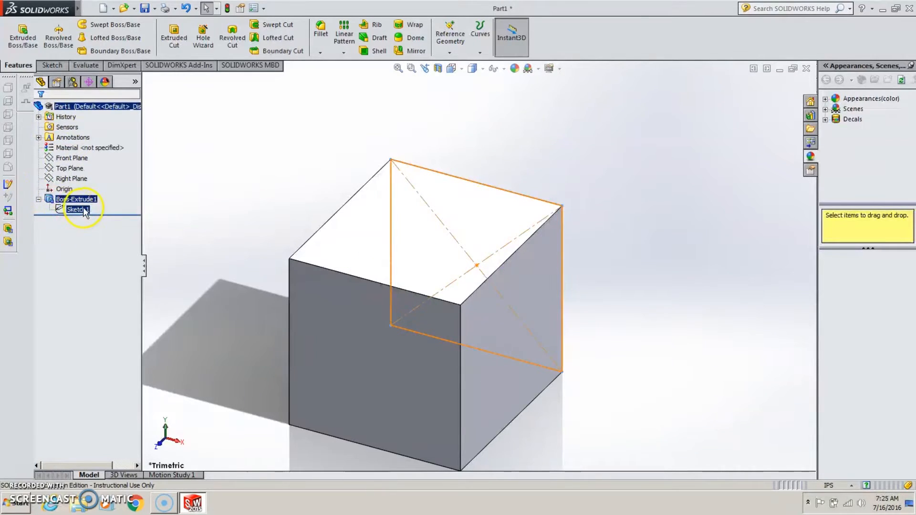
pyautogui.moveTo(78, 213)
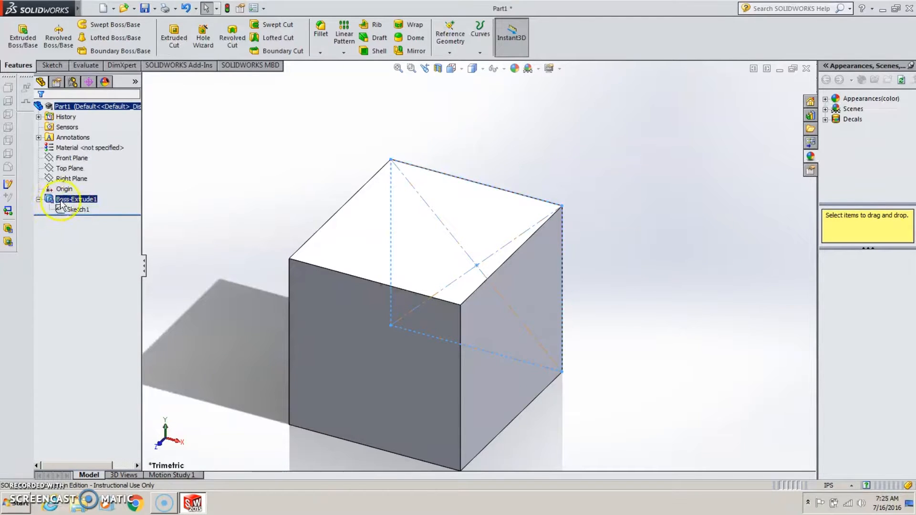
pyautogui.moveTo(50, 199)
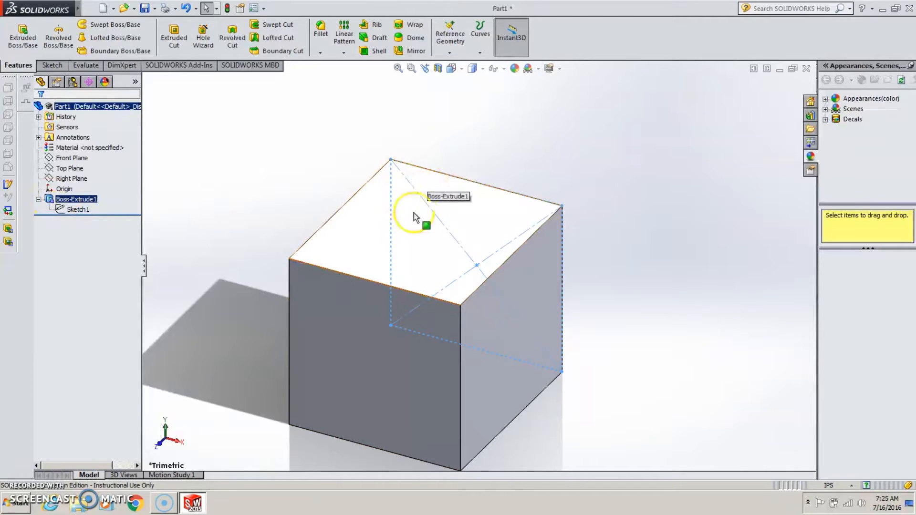
pyautogui.click(78, 211)
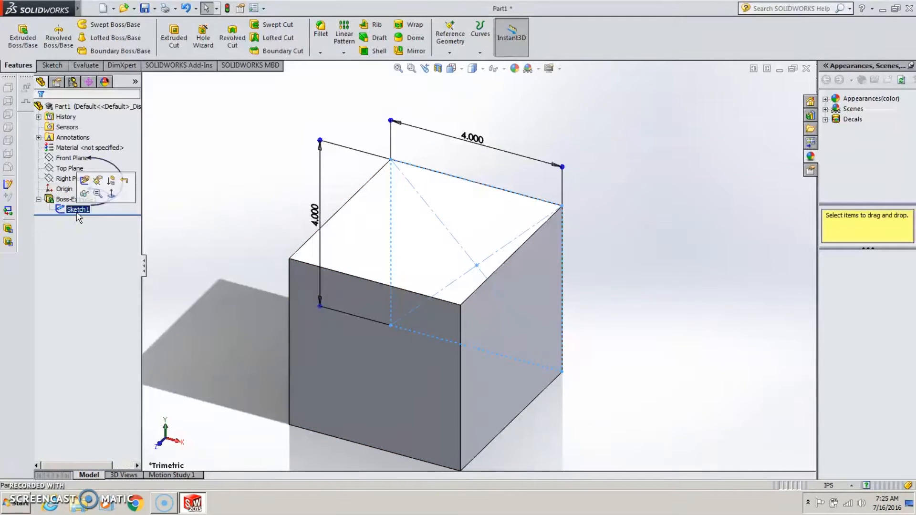
pyautogui.click(85, 180)
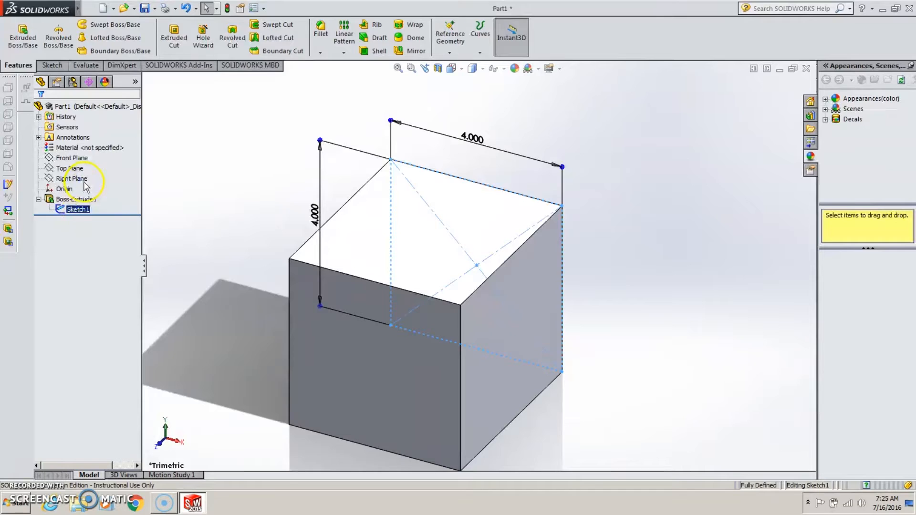
pyautogui.click(470, 140)
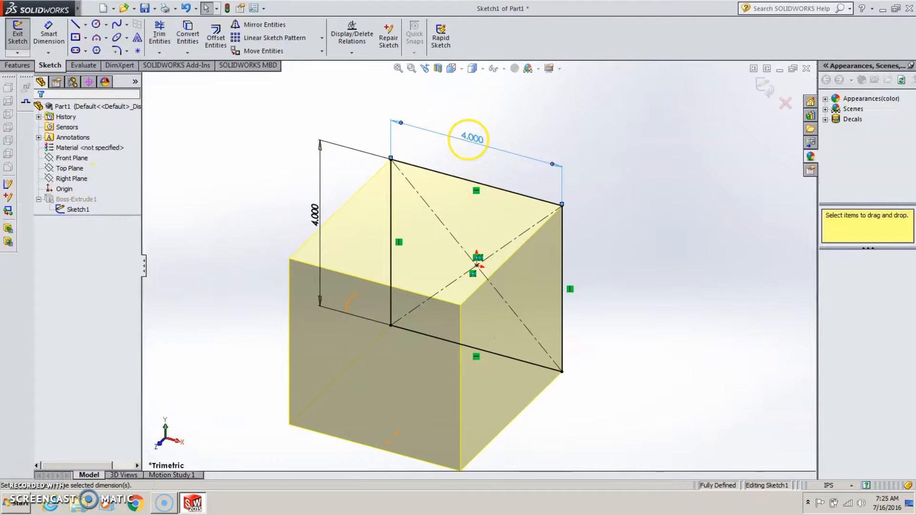
pyautogui.doubleClick(470, 141)
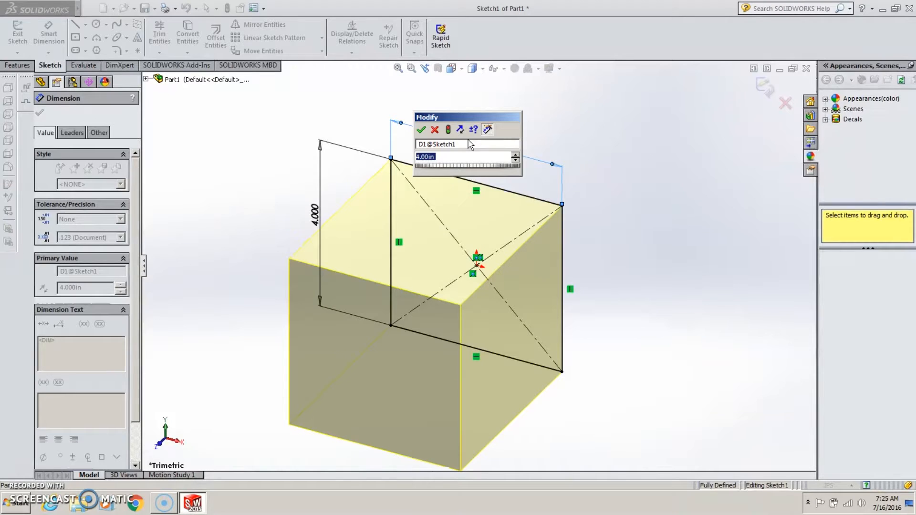
pyautogui.write('6')
pyautogui.click(421, 129)
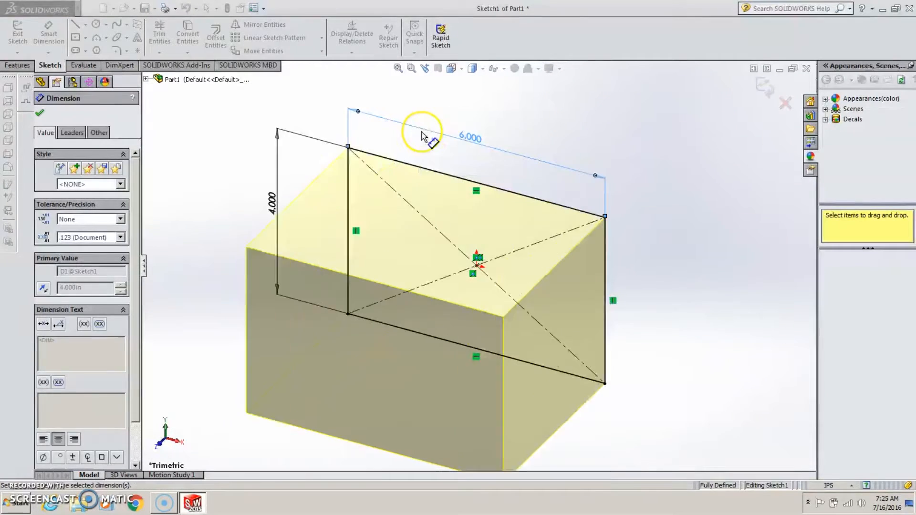
# Step: Set the sketch's vertical dimension to 6 in and exit the sketch to rebuild the block
pyautogui.doubleClick(278, 210)
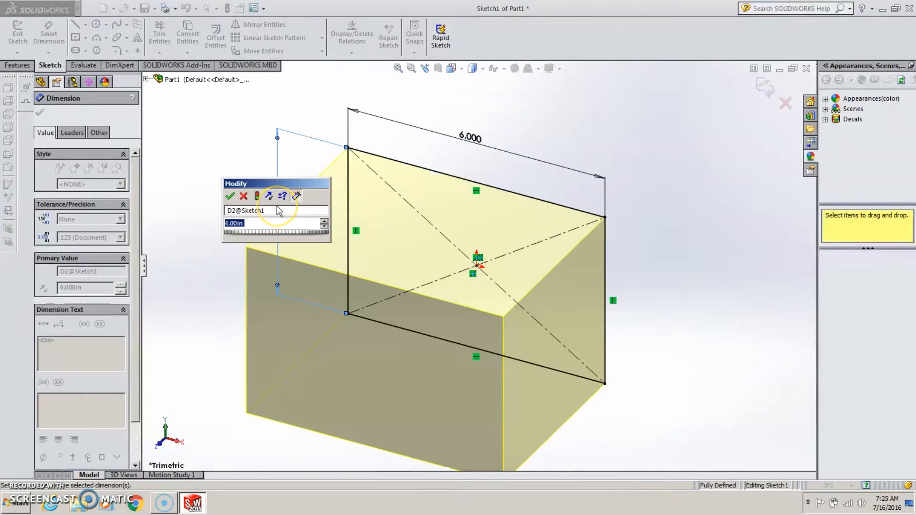
pyautogui.write('6')
pyautogui.click(229, 196)
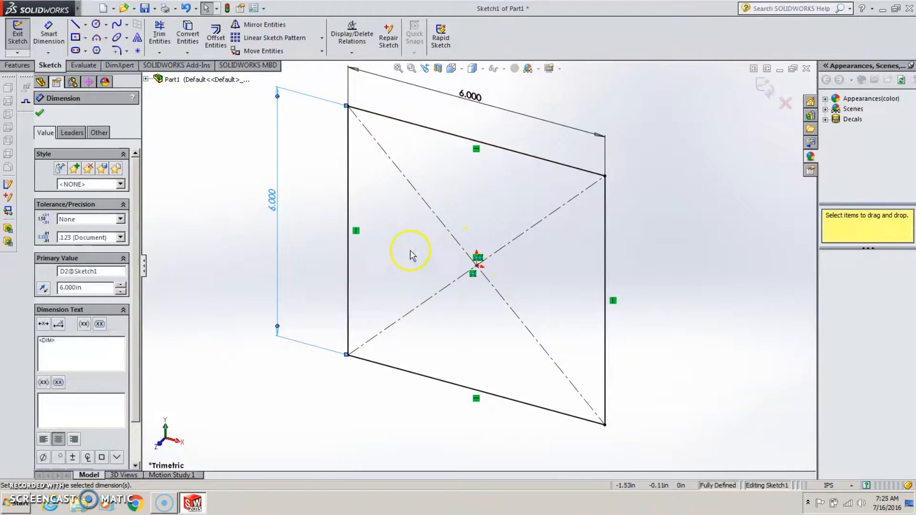
pyautogui.click(40, 113)
pyautogui.click(71, 210)
pyautogui.click(386, 247)
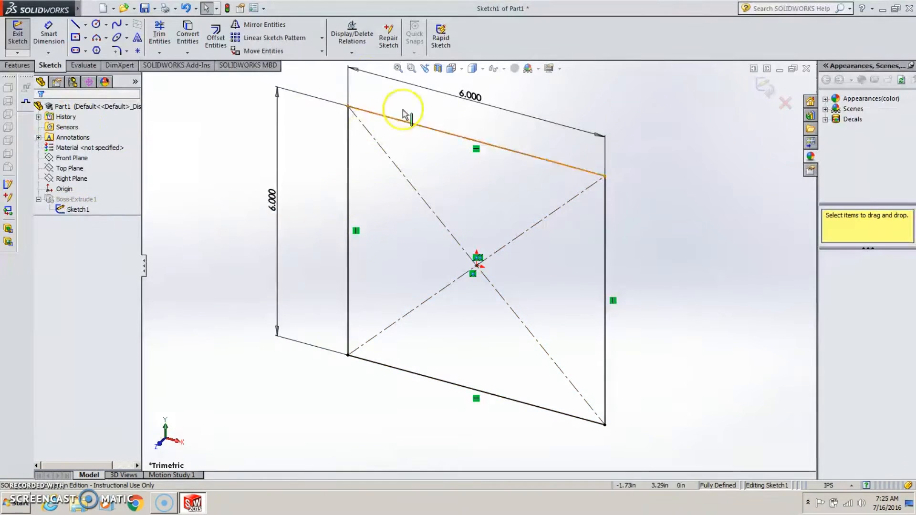
pyautogui.click(229, 10)
pyautogui.scroll(-1, 583, 182)
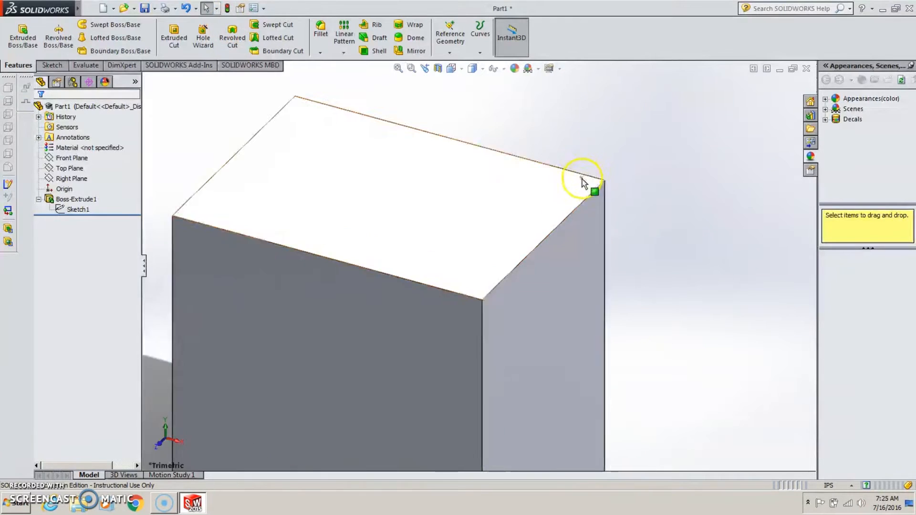
pyautogui.scroll(6, 589, 200)
pyautogui.scroll(-4, 445, 258)
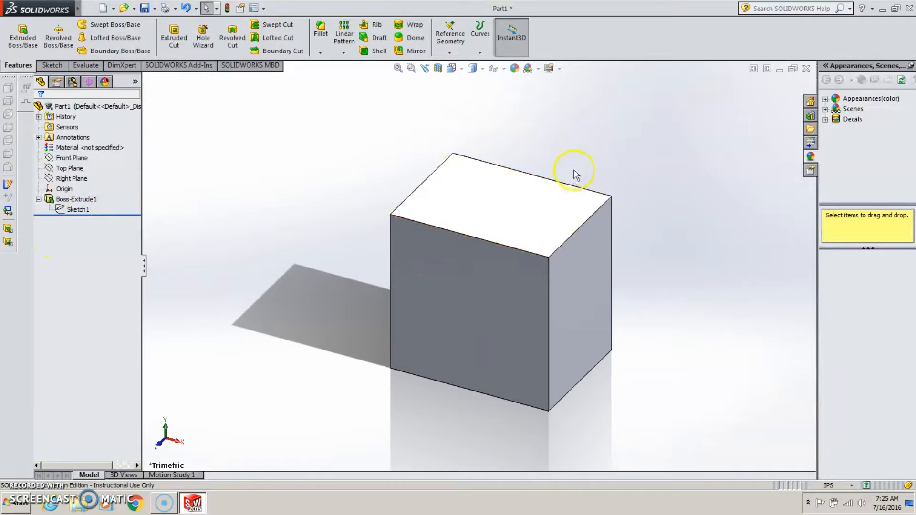
# Step: Edit the block's extrusion feature and set its Blind depth to 6 in
pyautogui.click(80, 210)
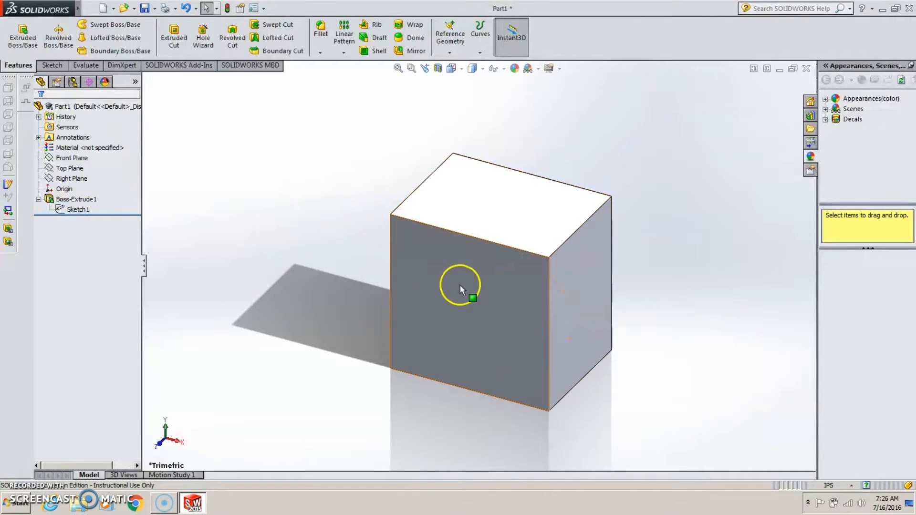
pyautogui.click(56, 201)
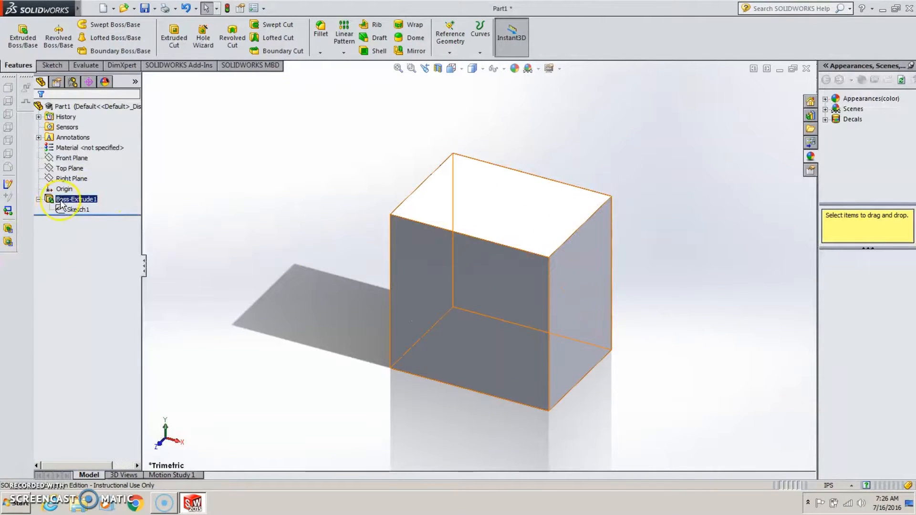
pyautogui.doubleClick(61, 200)
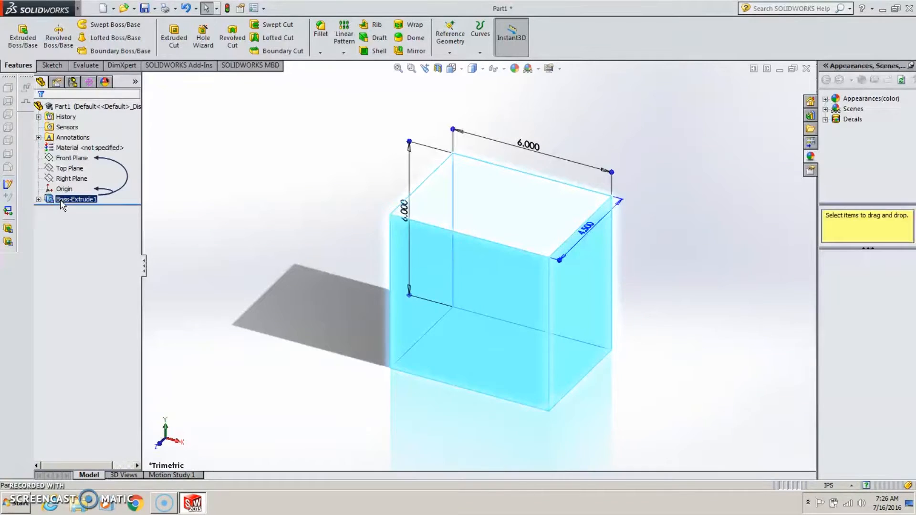
pyautogui.click(52, 204)
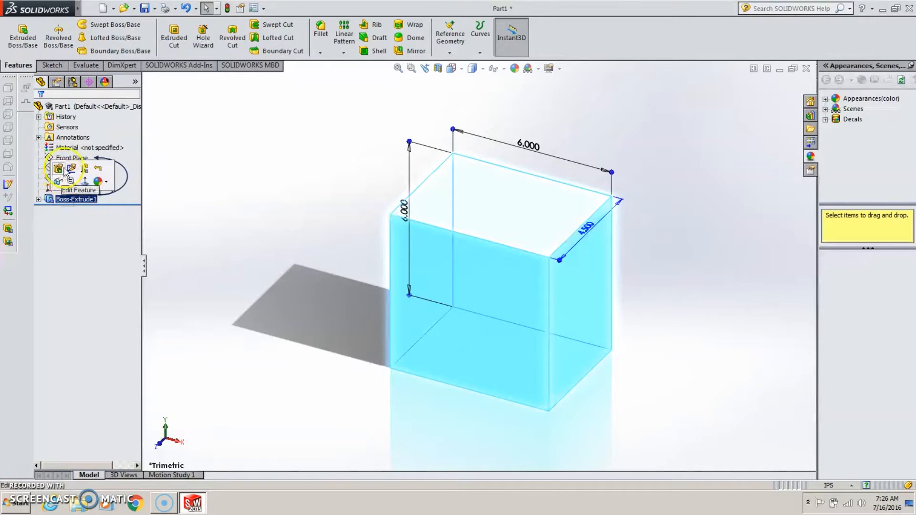
pyautogui.click(60, 171)
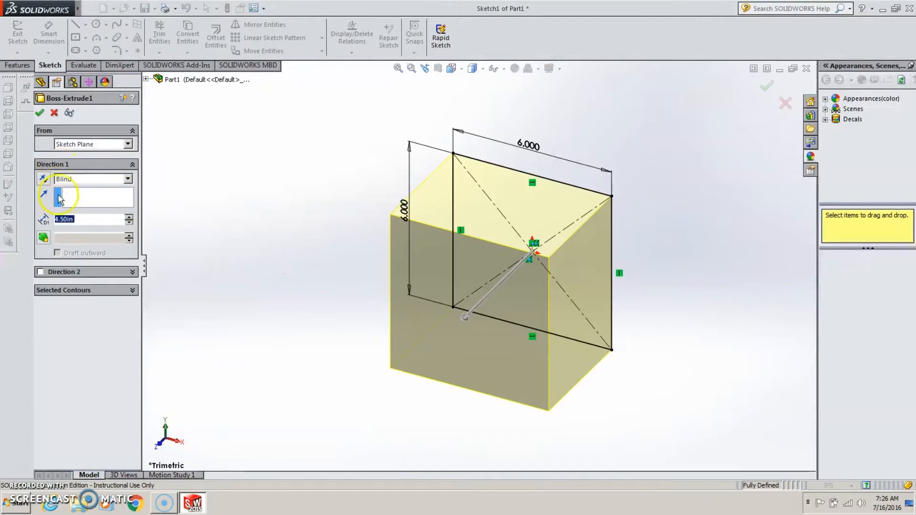
pyautogui.click(93, 217)
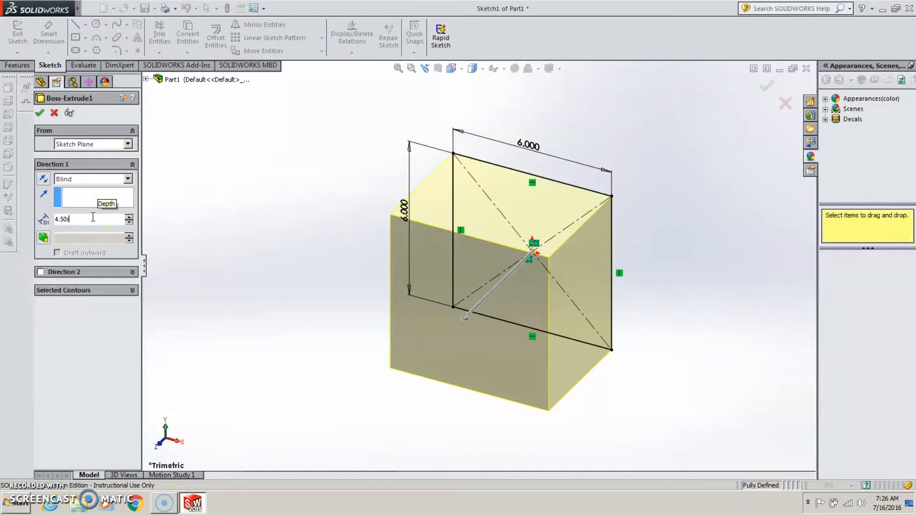
pyautogui.press('BackSpace')
pyautogui.press('BackSpace')
pyautogui.press('BackSpace')
pyautogui.press('BackSpace')
pyautogui.press('BackSpace')
pyautogui.press('BackSpace')
pyautogui.write('6')
pyautogui.click(180, 234)
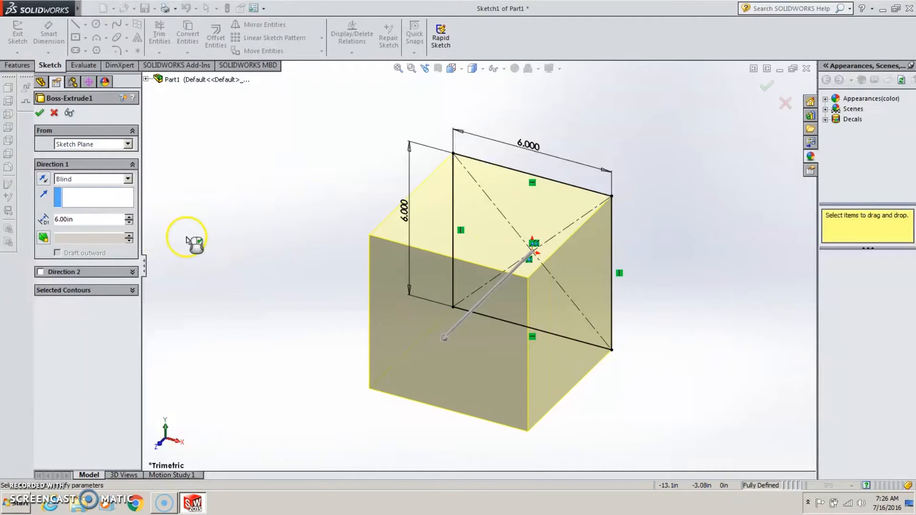
pyautogui.click(40, 113)
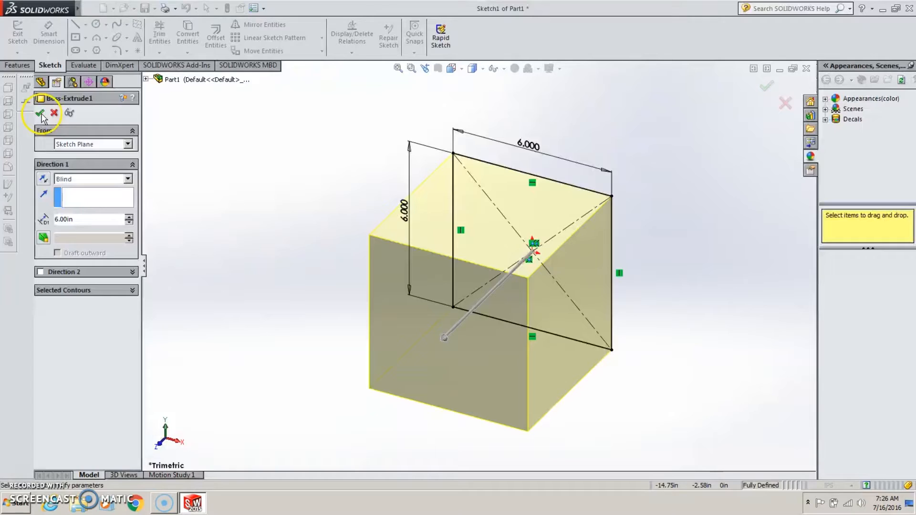
pyautogui.click(417, 408)
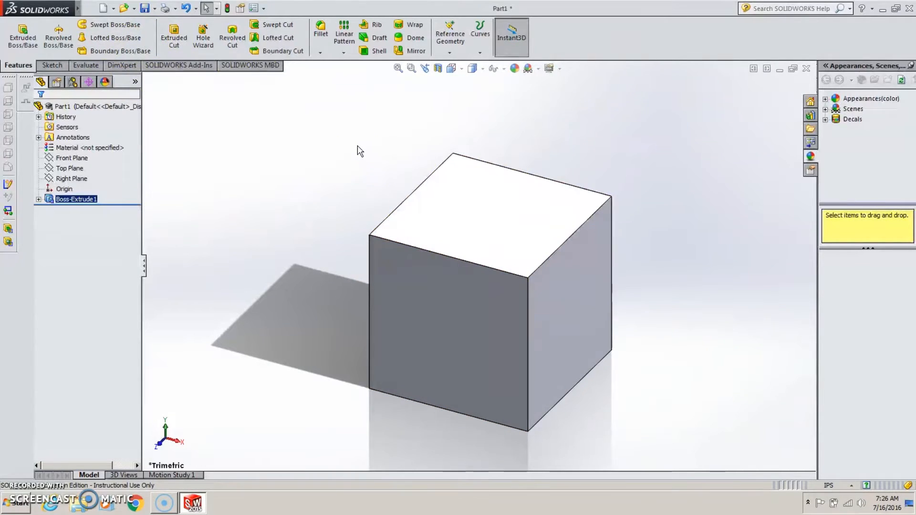
pyautogui.moveTo(45, 9)
pyautogui.click(90, 8)
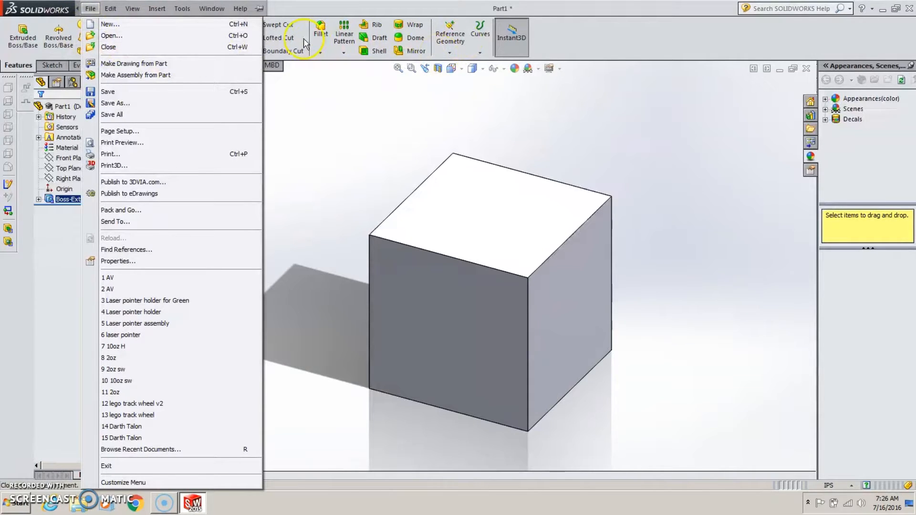
pyautogui.click(316, 133)
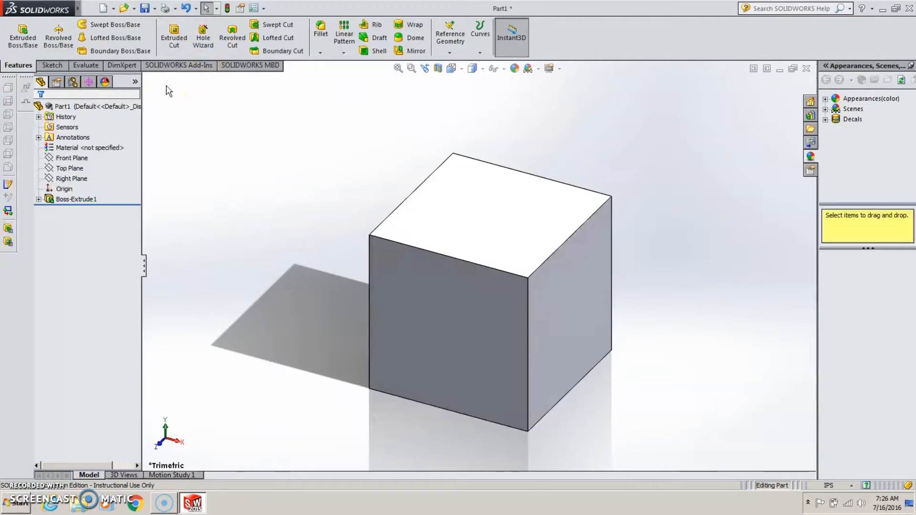
# Step: Start an Extruded Cut and open its sketch on the block's front face
pyautogui.click(181, 43)
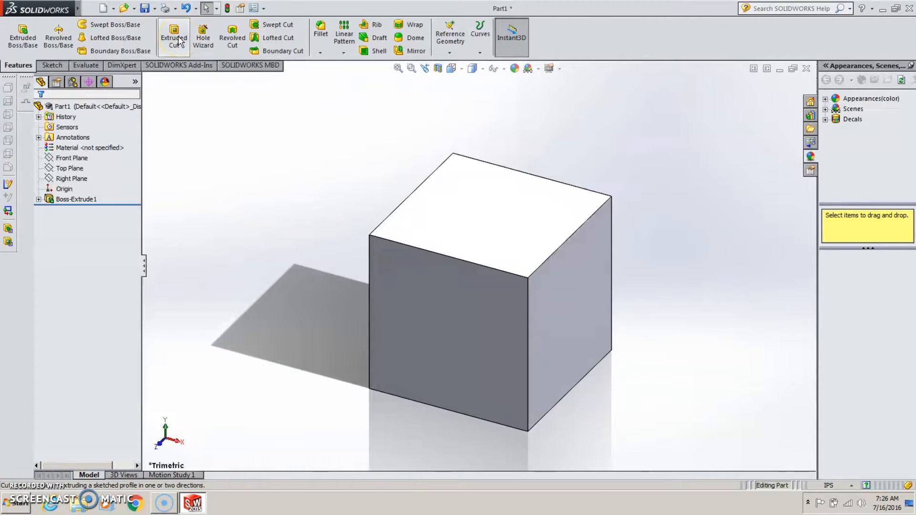
pyautogui.click(161, 42)
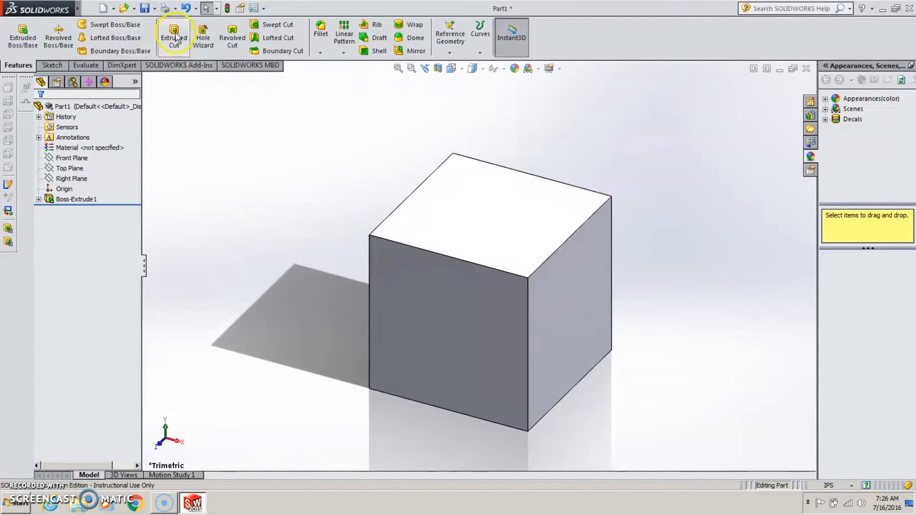
pyautogui.click(175, 46)
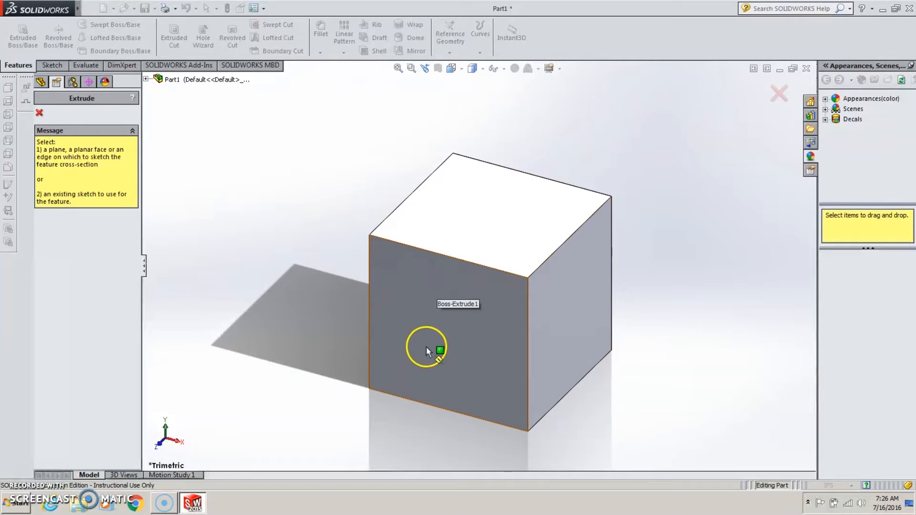
pyautogui.click(445, 329)
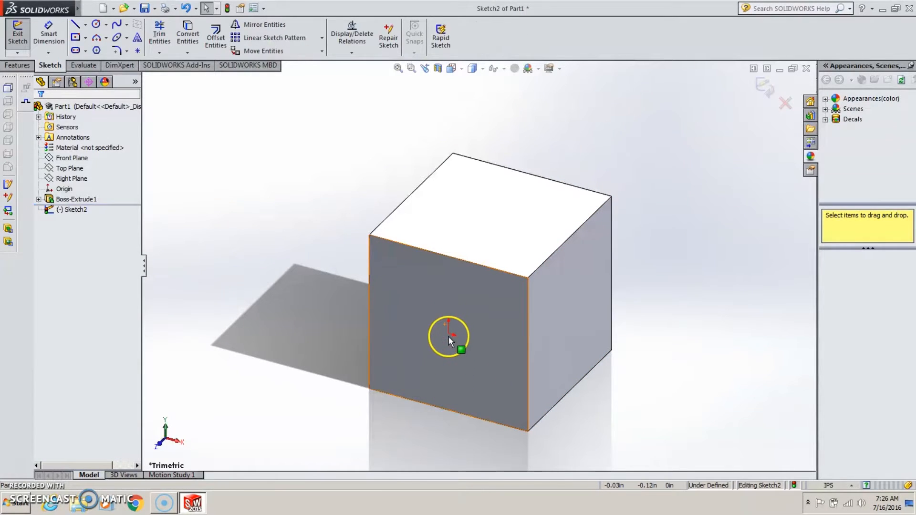
# Step: Sketch a circle centered on the origin of the front face and set its radius to 1.7 in
pyautogui.click(96, 24)
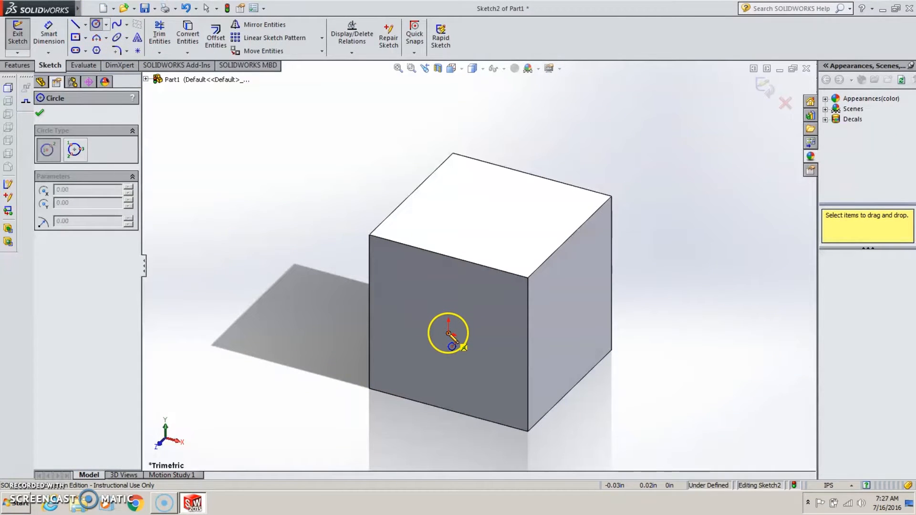
pyautogui.click(448, 334)
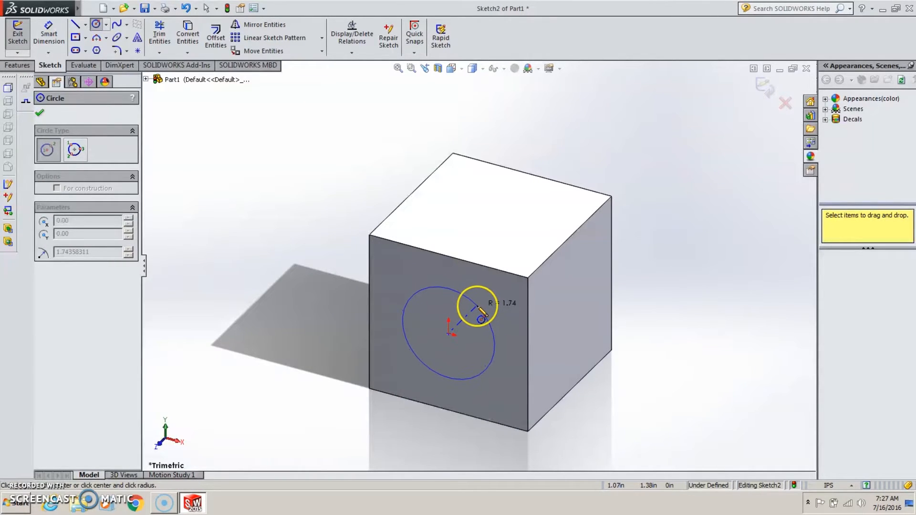
pyautogui.click(479, 308)
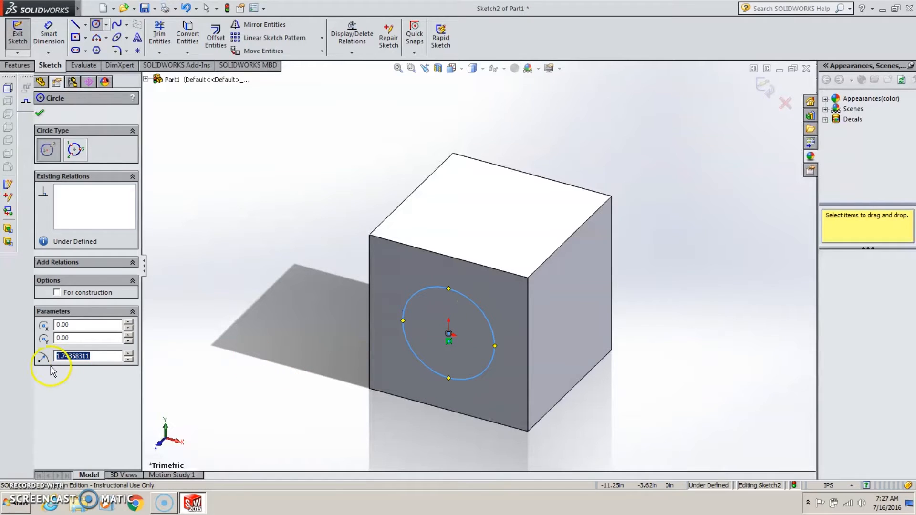
pyautogui.click(95, 357)
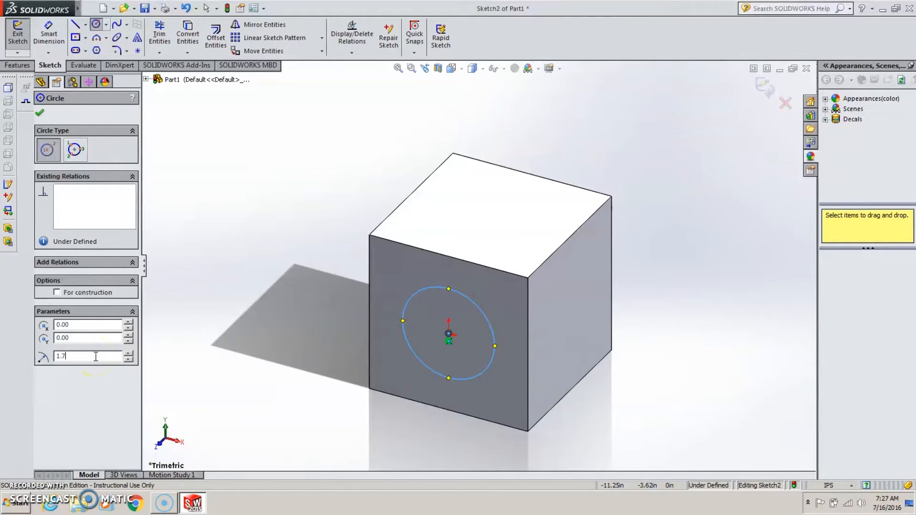
pyautogui.click(40, 113)
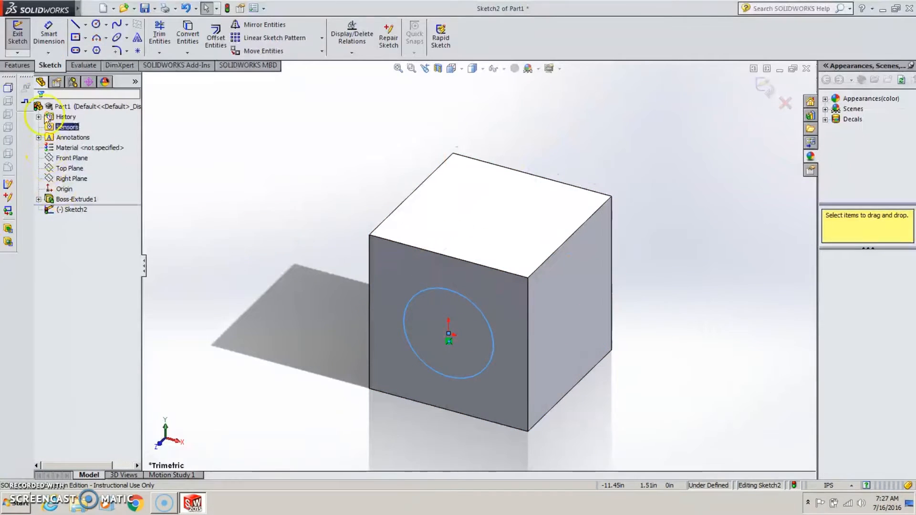
# Step: Cut the circle sketch through the block using Extruded Cut with the Through All end condition
pyautogui.click(28, 68)
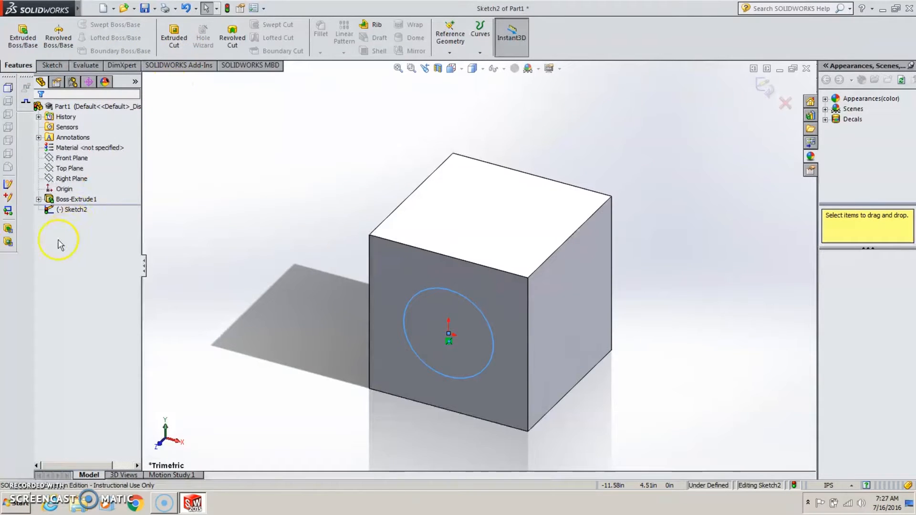
pyautogui.click(76, 210)
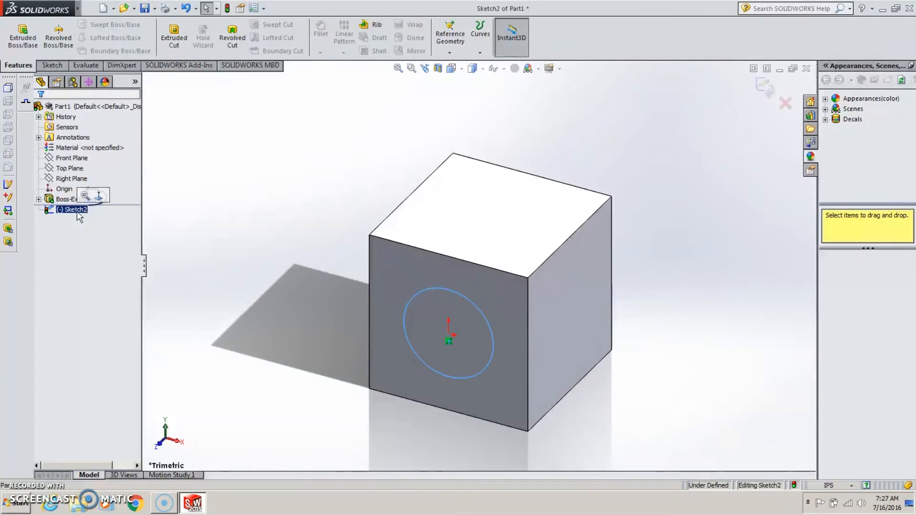
pyautogui.click(173, 37)
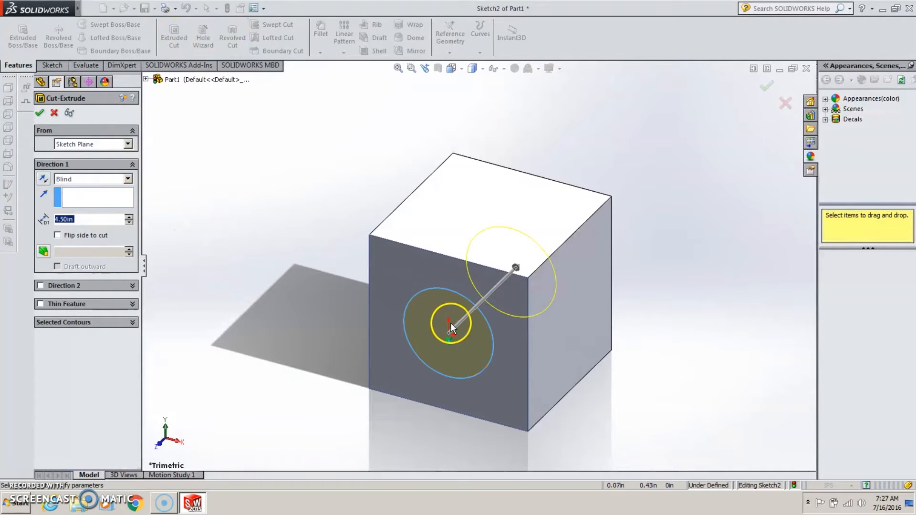
pyautogui.moveTo(515, 268)
pyautogui.mouseDown()
pyautogui.moveTo(579, 202)
pyautogui.moveTo(491, 292)
pyautogui.moveTo(540, 245)
pyautogui.moveTo(520, 258)
pyautogui.moveTo(685, 147)
pyautogui.moveTo(614, 149)
pyautogui.moveTo(486, 305)
pyautogui.moveTo(567, 219)
pyautogui.moveTo(501, 251)
pyautogui.moveTo(540, 243)
pyautogui.mouseUp()
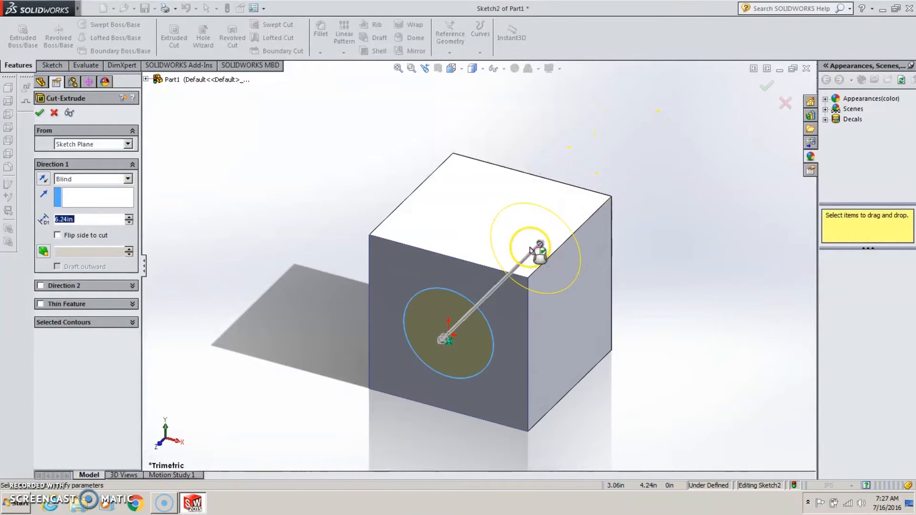
pyautogui.click(128, 180)
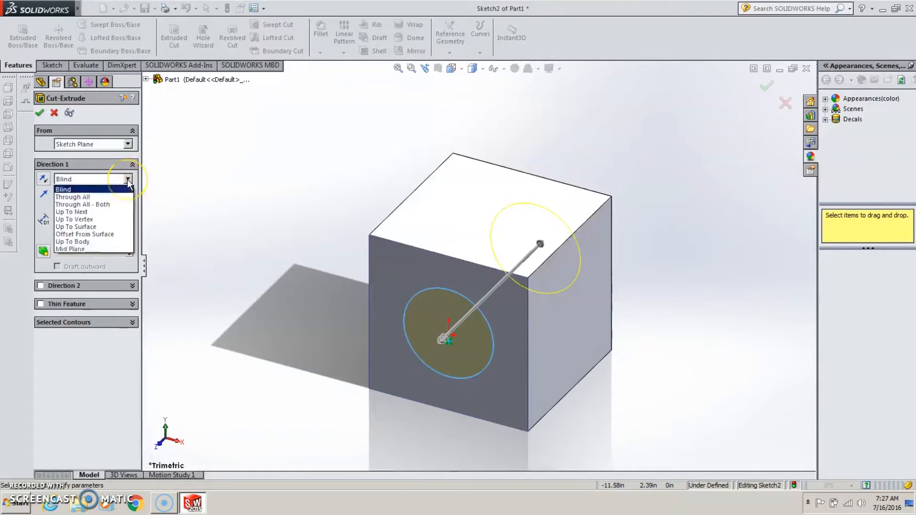
pyautogui.click(91, 197)
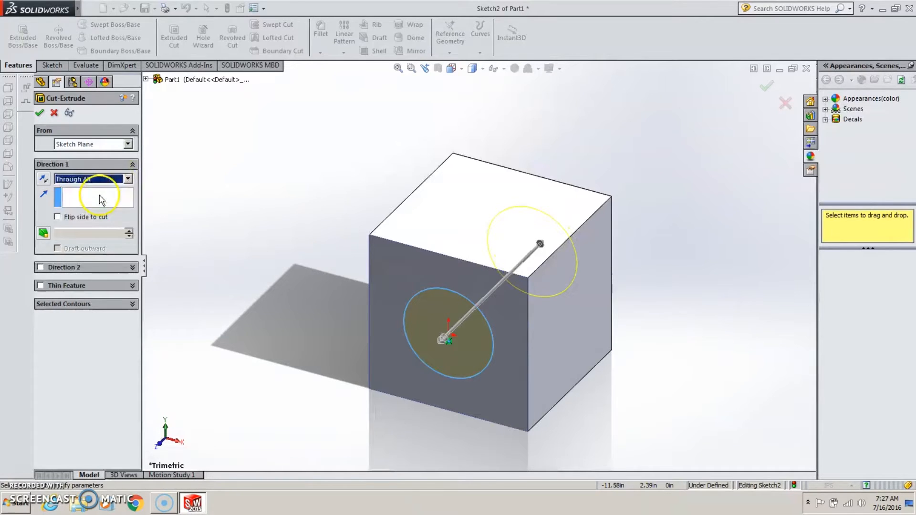
pyautogui.click(40, 113)
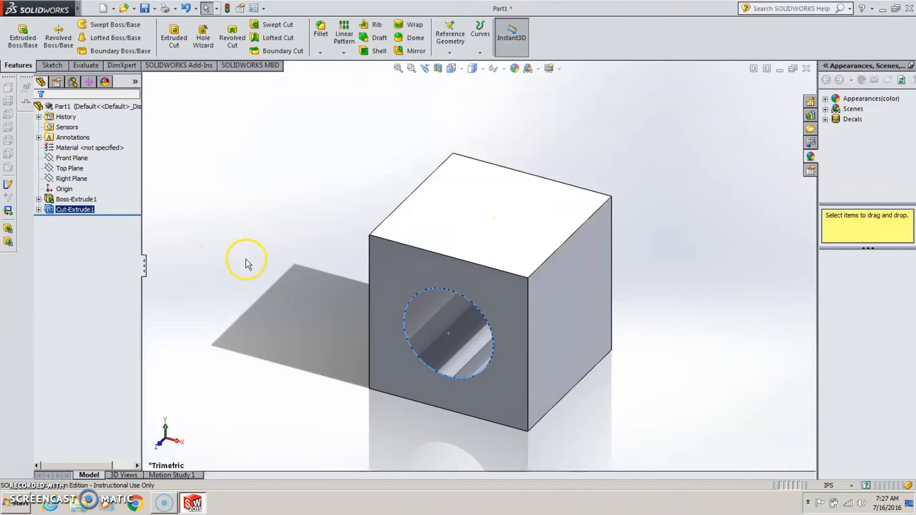
# Step: Examine the hole through the block from a rotated angle and from the Front view
pyautogui.press('f')
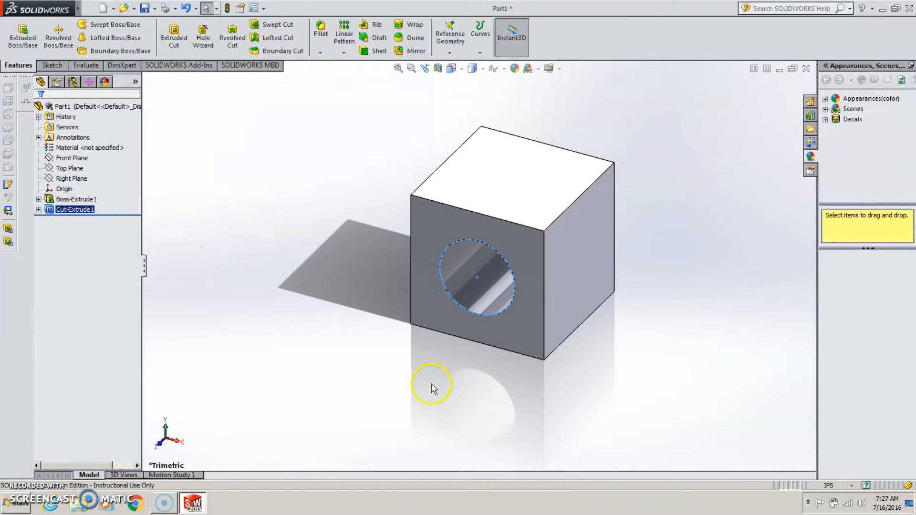
pyautogui.scroll(1, 434, 382)
pyautogui.moveTo(434, 381); pyautogui.dragTo(453, 444, button='middle')
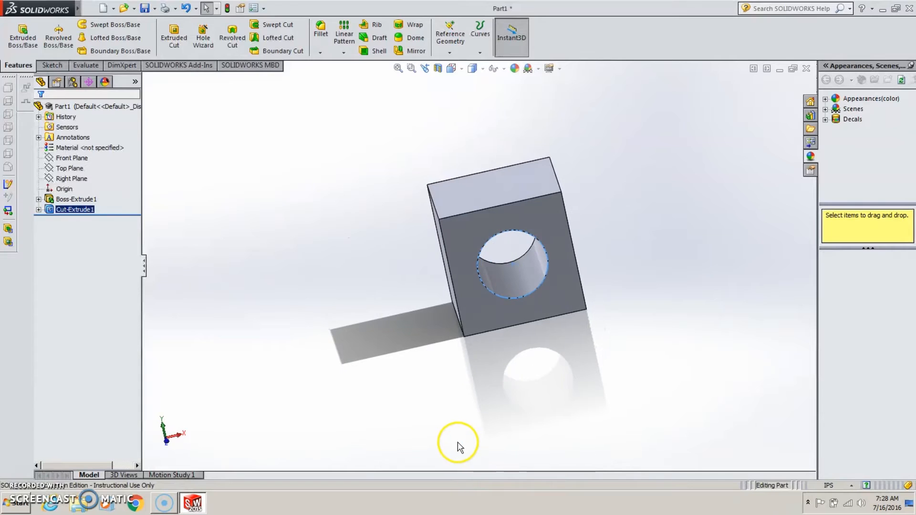
pyautogui.click(462, 69)
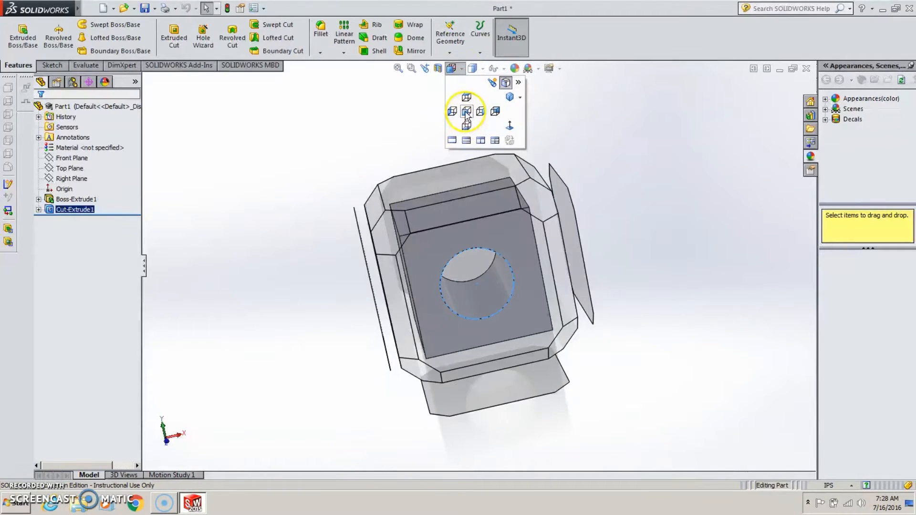
pyautogui.click(467, 113)
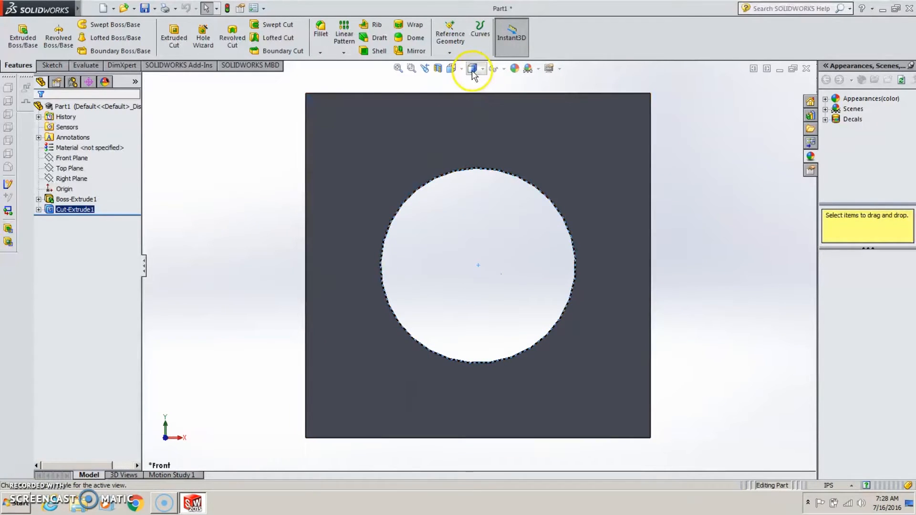
# Step: Show the block in the Right view with the Hidden Lines Visible display style
pyautogui.click(461, 68)
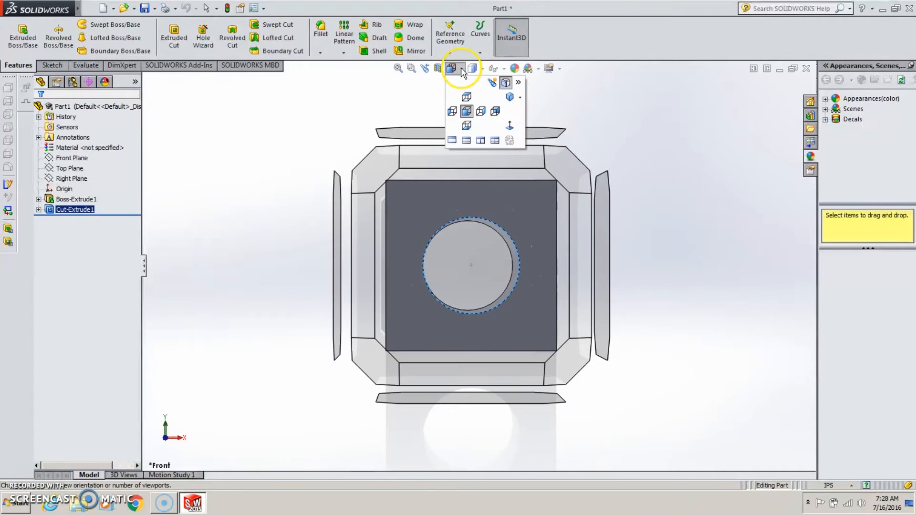
pyautogui.click(482, 111)
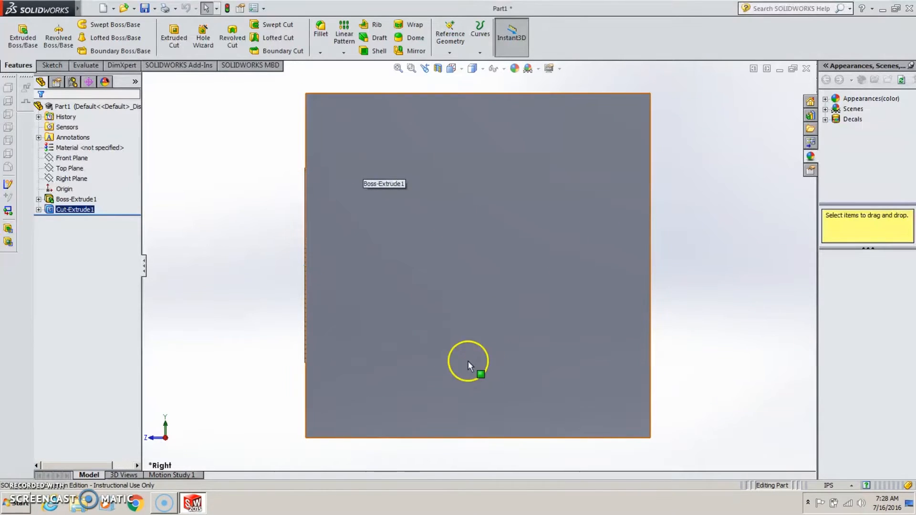
pyautogui.click(483, 70)
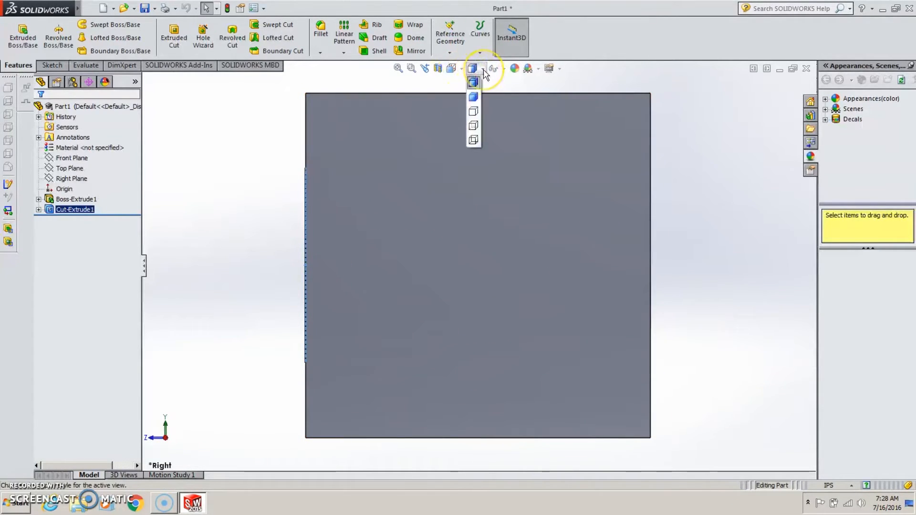
pyautogui.click(474, 126)
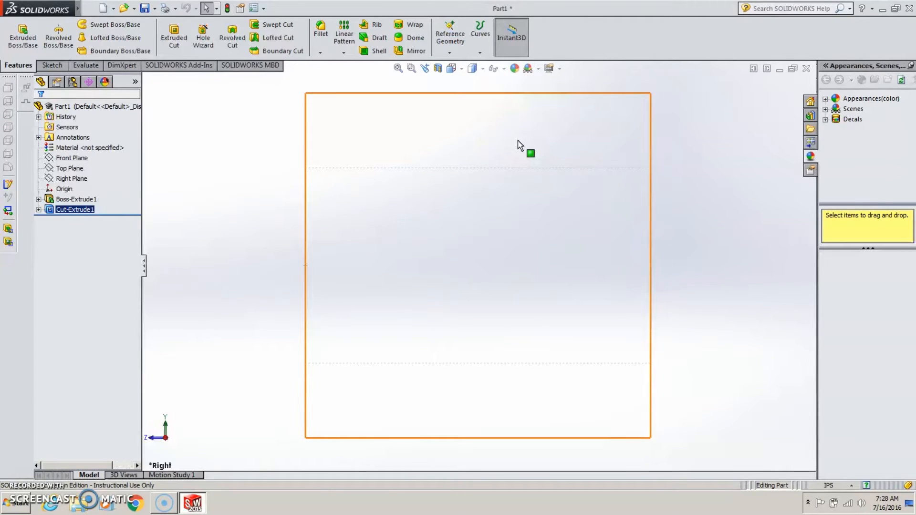
# Step: Display the block shaded with edges in the Isometric view
pyautogui.click(482, 70)
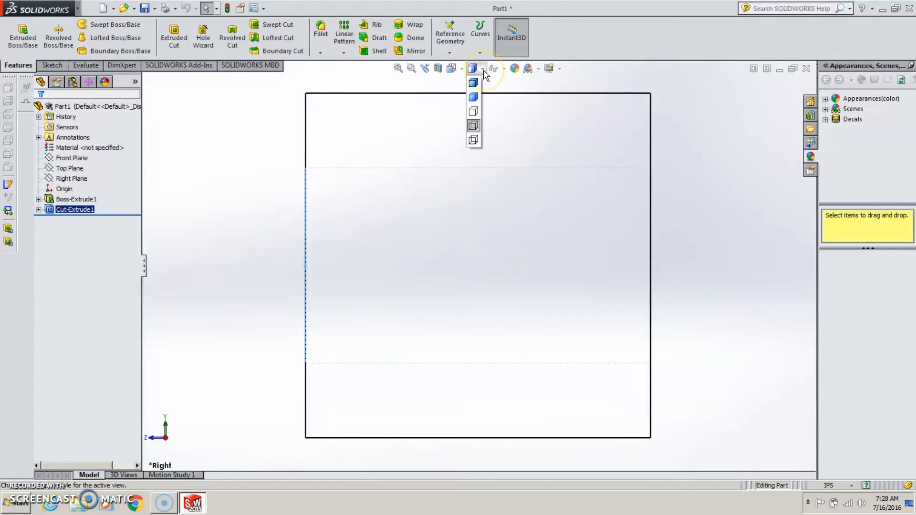
pyautogui.click(474, 97)
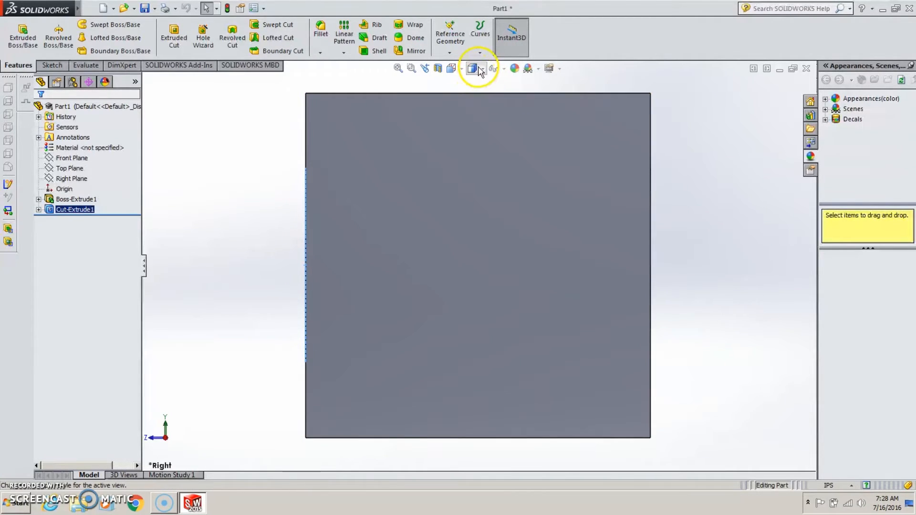
pyautogui.click(460, 70)
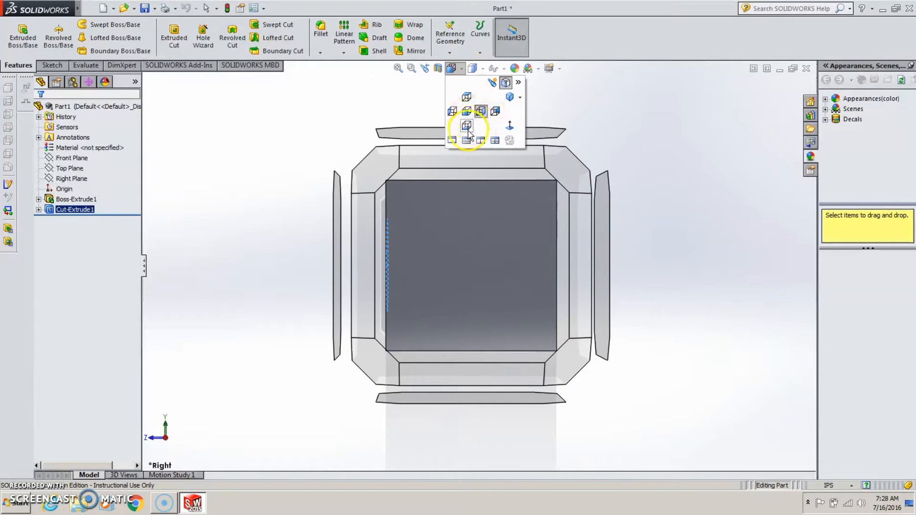
pyautogui.click(511, 97)
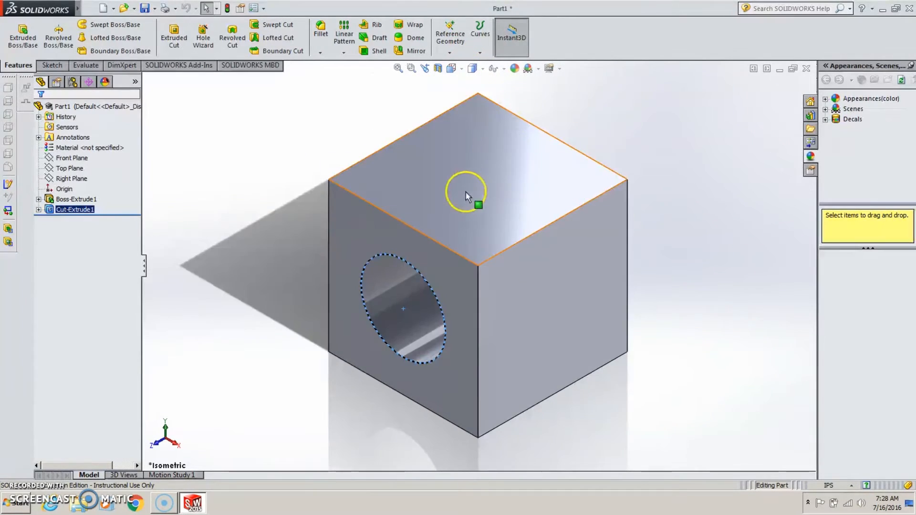
pyautogui.scroll(6, 473, 259)
pyautogui.scroll(-5, 520, 243)
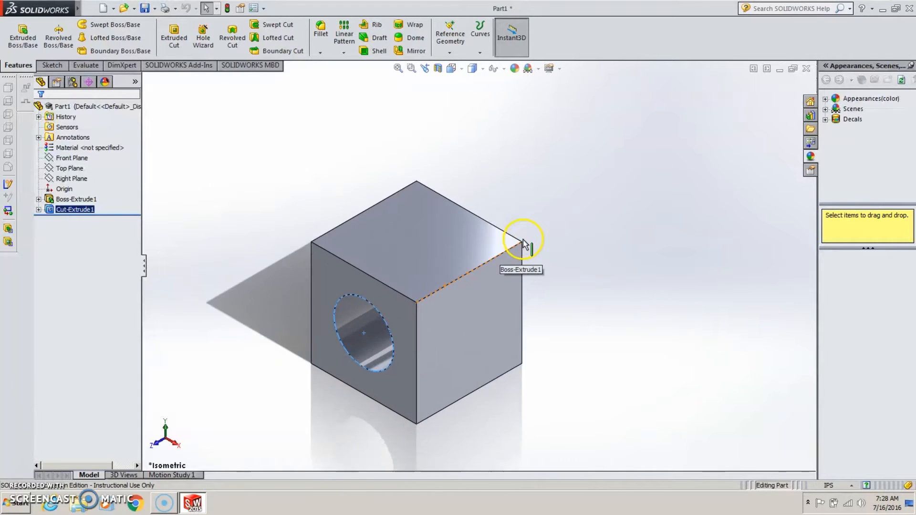
pyautogui.scroll(5, 463, 258)
pyautogui.scroll(-3, 408, 294)
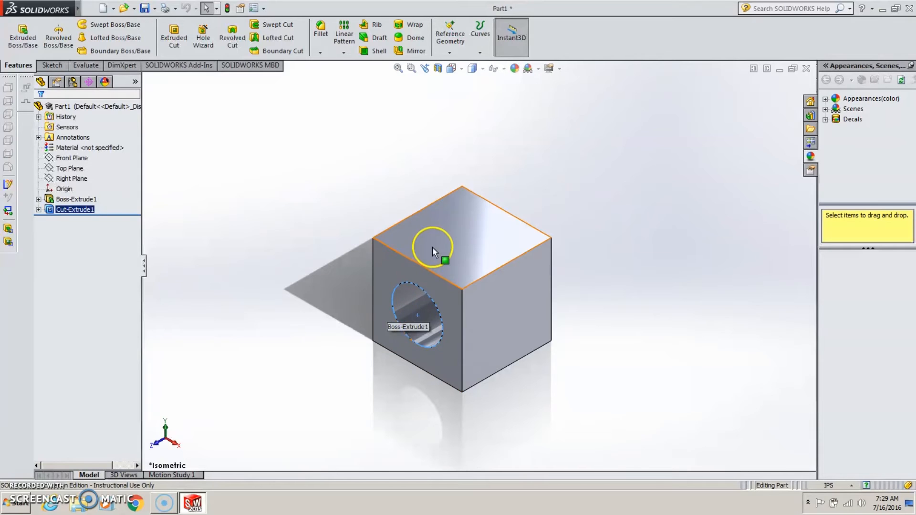
pyautogui.click(423, 349)
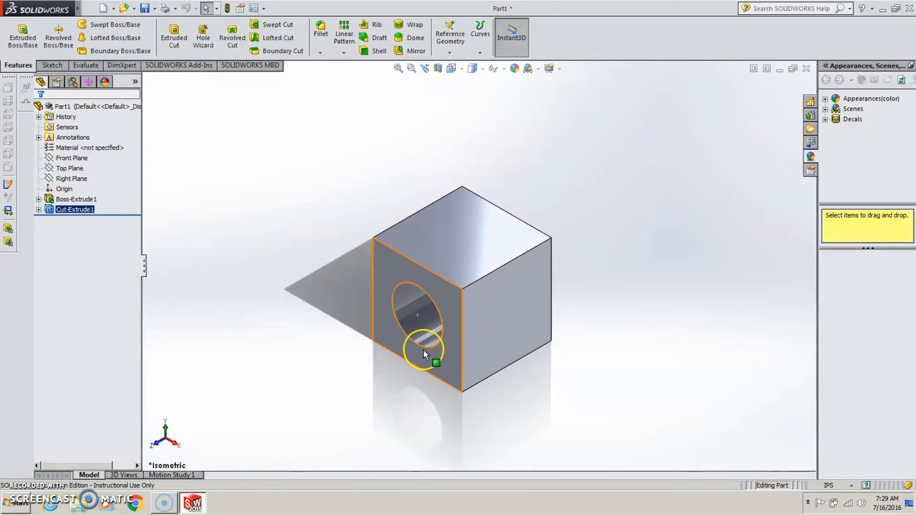
pyautogui.click(413, 301)
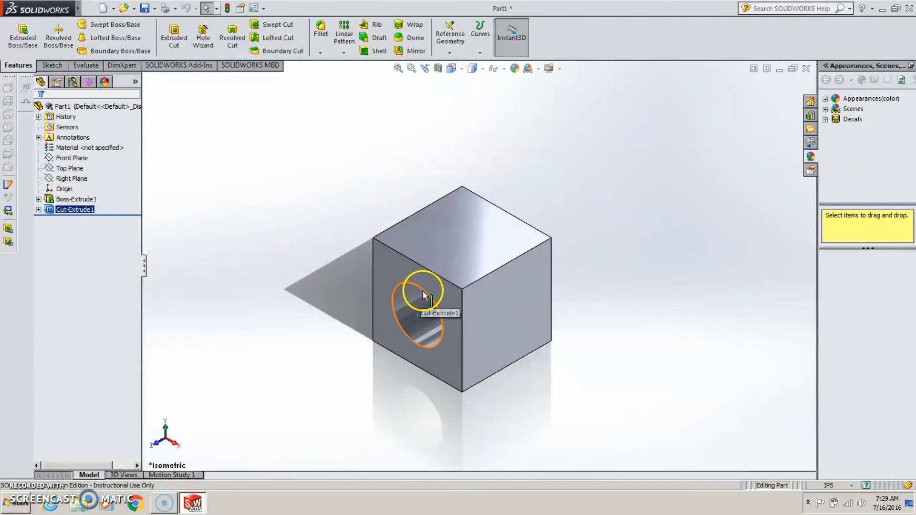
# Step: Edit the sketch of the extruded cut, dimension its circle to a 3 in diameter, and rebuild the part
pyautogui.click(39, 210)
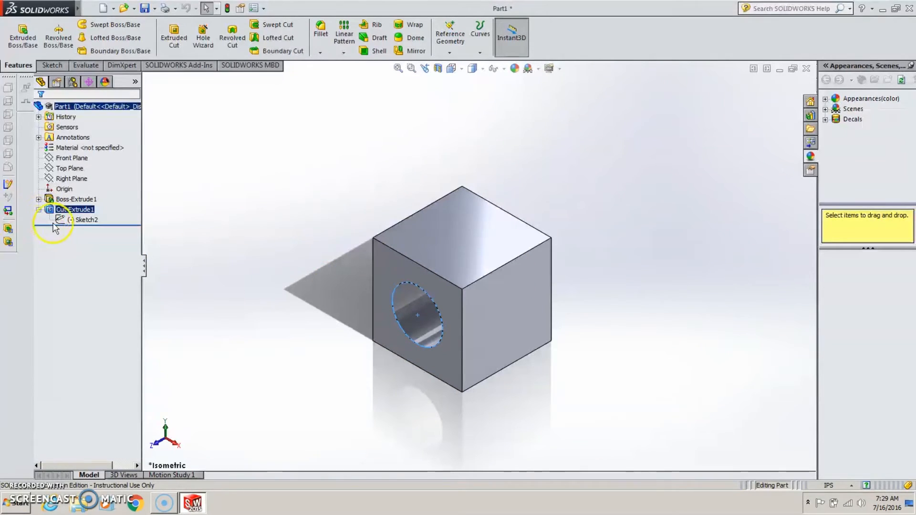
pyautogui.click(84, 222)
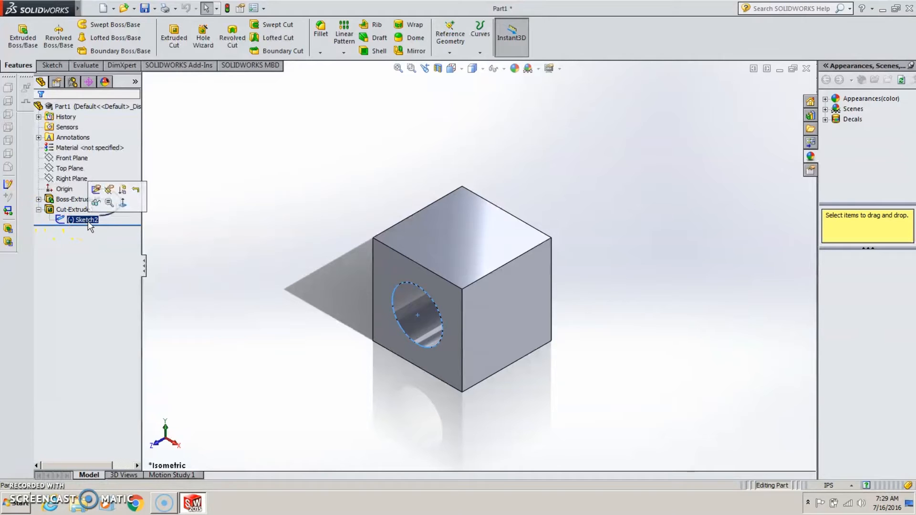
pyautogui.click(96, 190)
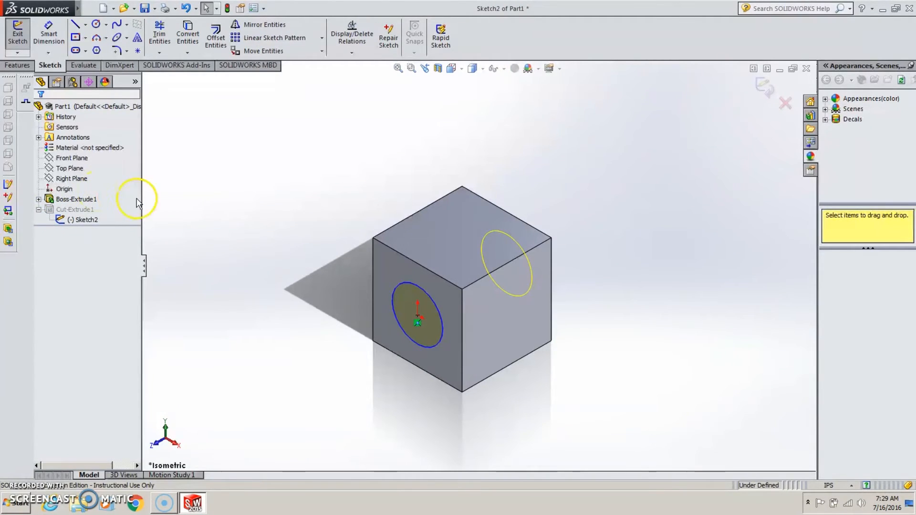
pyautogui.click(50, 30)
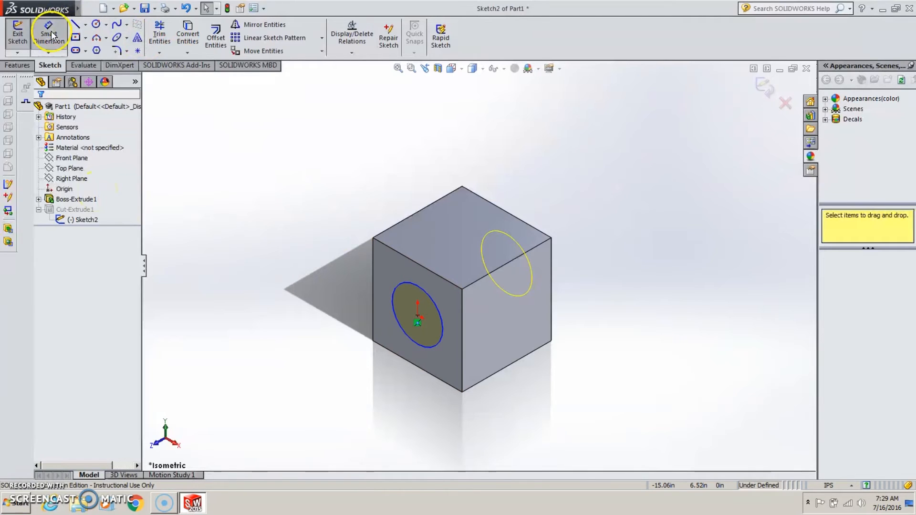
pyautogui.click(397, 283)
pyautogui.click(313, 248)
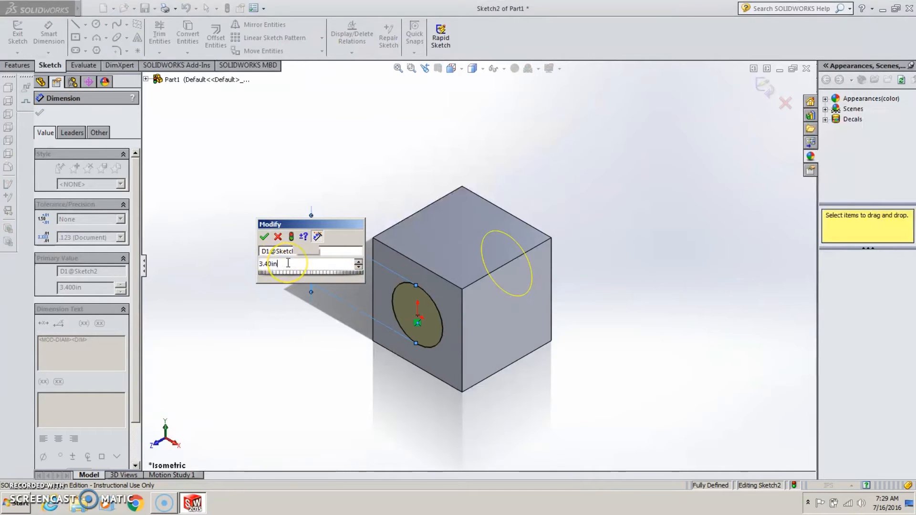
pyautogui.press('BackSpace')
pyautogui.press('BackSpace')
pyautogui.press('BackSpace')
pyautogui.press('BackSpace')
pyautogui.press('BackSpace')
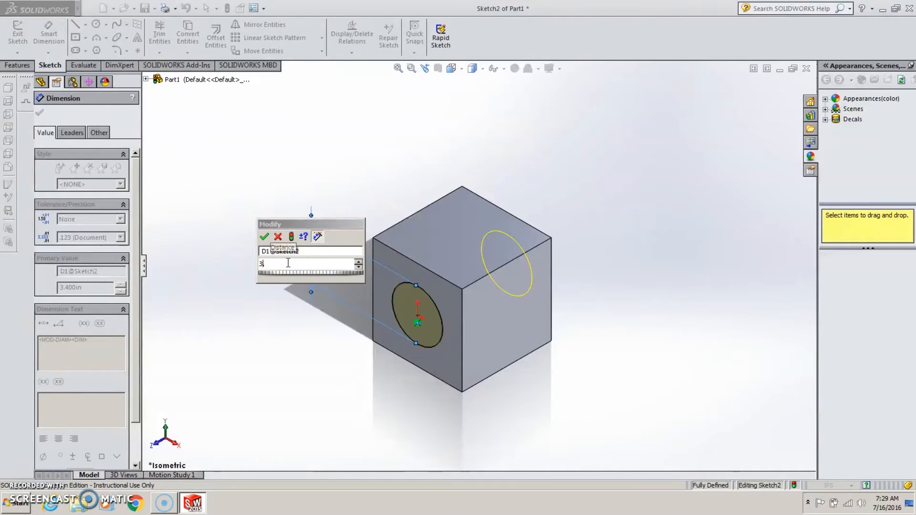
pyautogui.write('3')
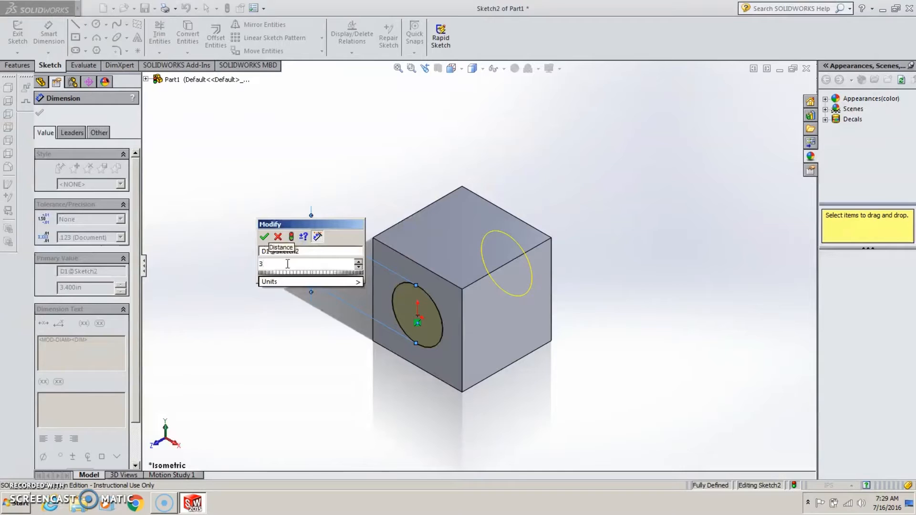
pyautogui.click(265, 237)
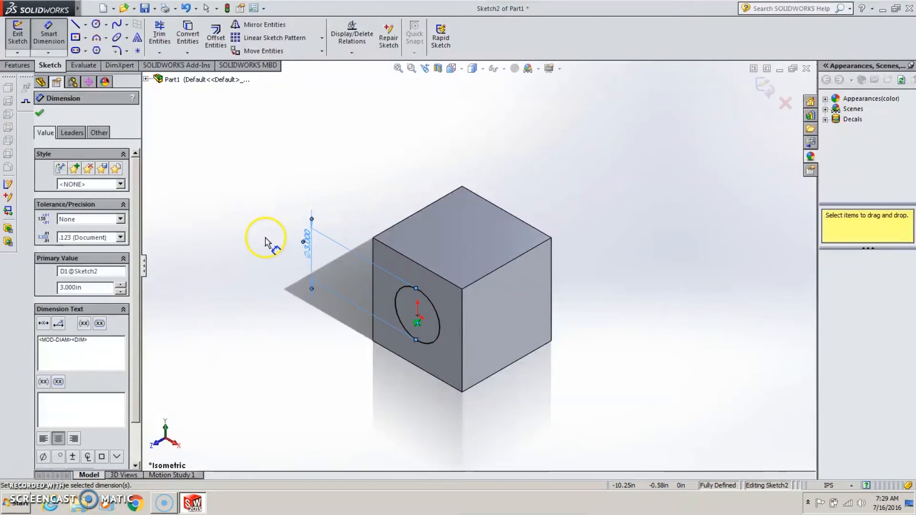
pyautogui.click(40, 113)
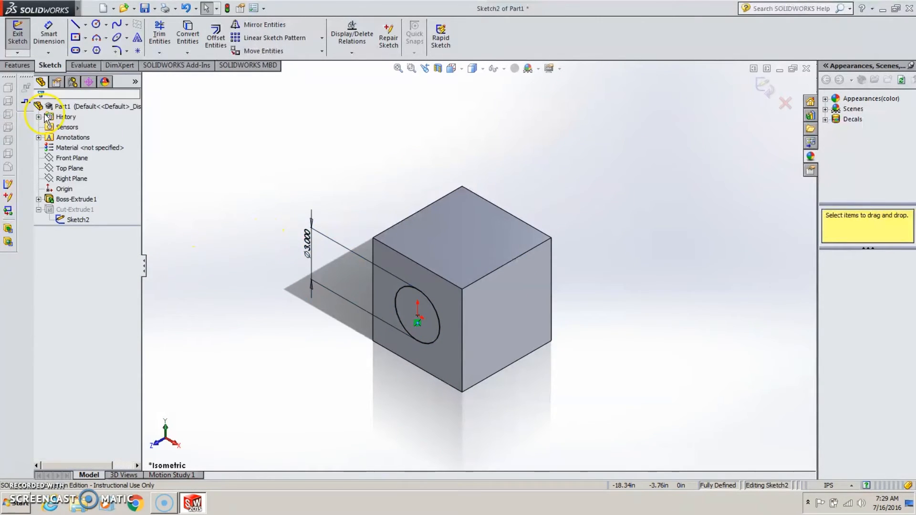
pyautogui.click(227, 9)
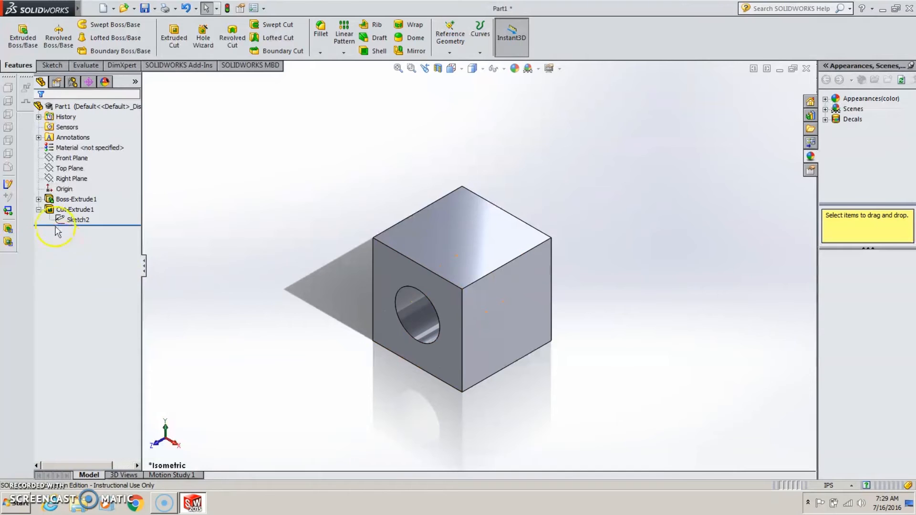
# Step: Edit the extruded cut feature to use a Blind end condition with a depth of 3 in
pyautogui.click(38, 199)
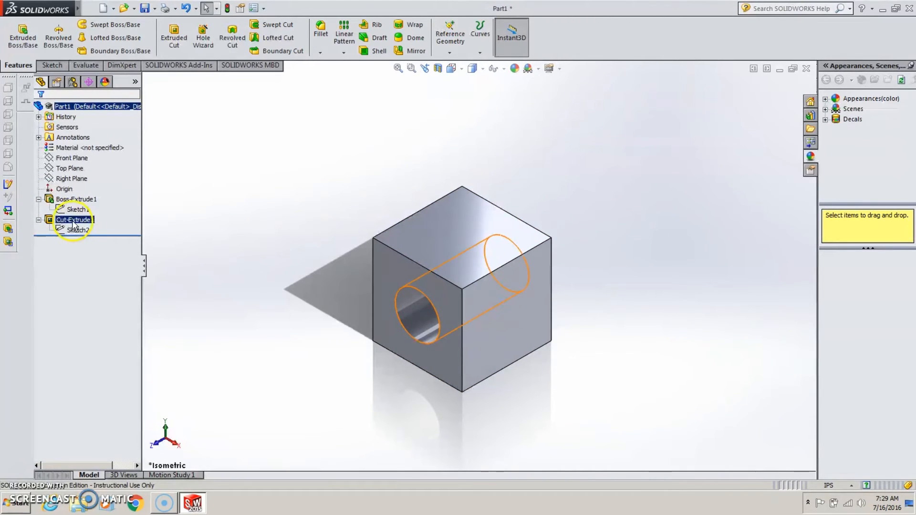
pyautogui.click(74, 221)
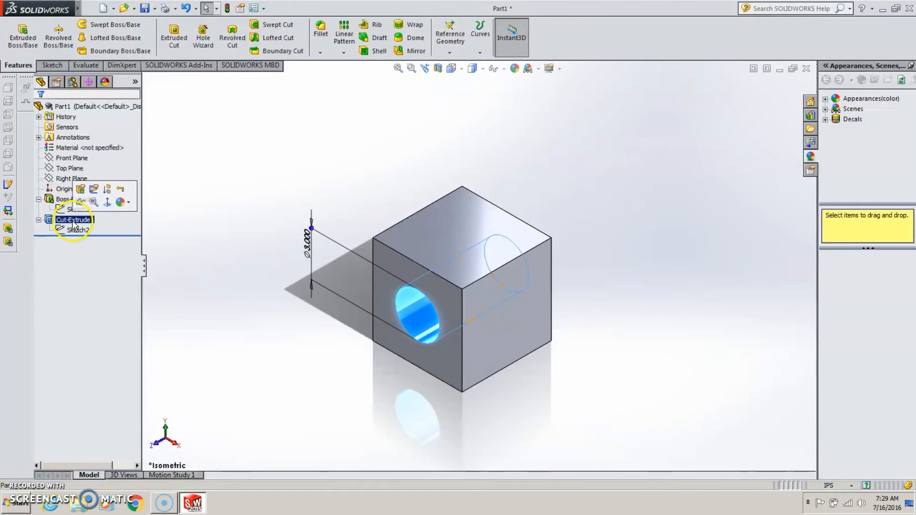
pyautogui.click(81, 190)
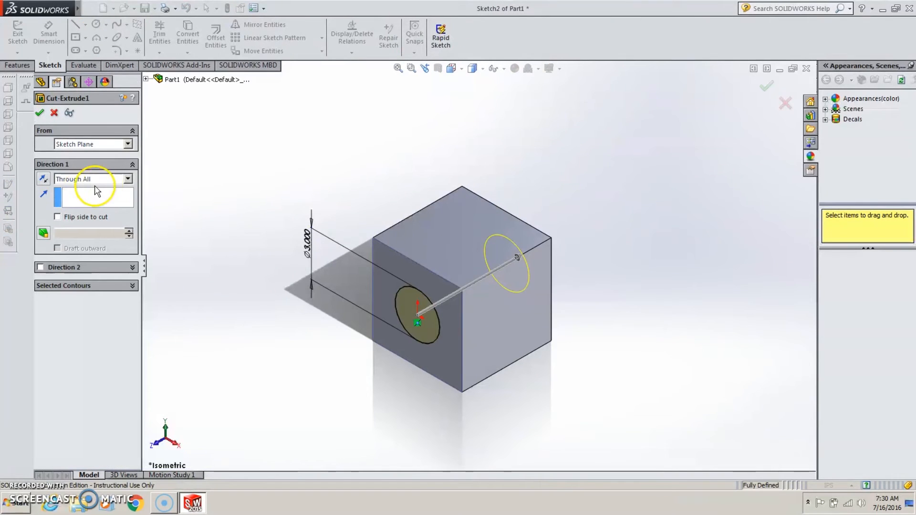
pyautogui.click(128, 179)
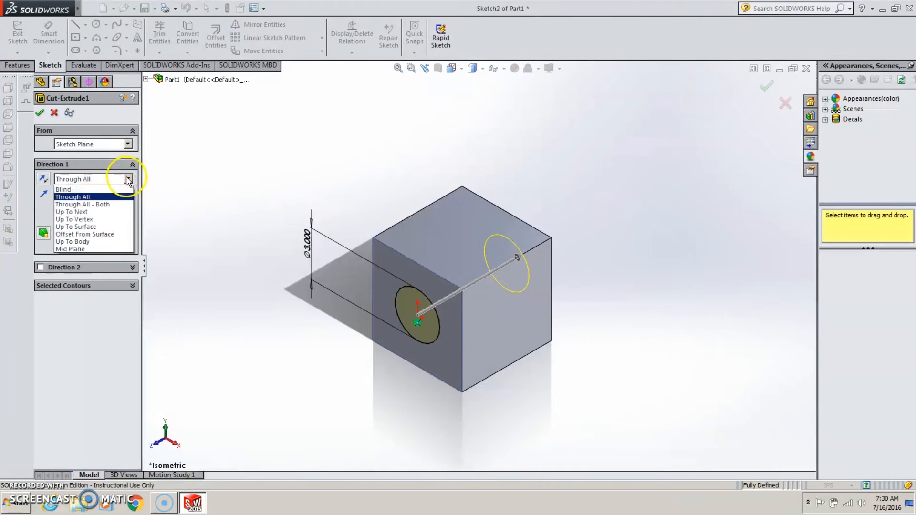
pyautogui.click(66, 189)
pyautogui.click(79, 219)
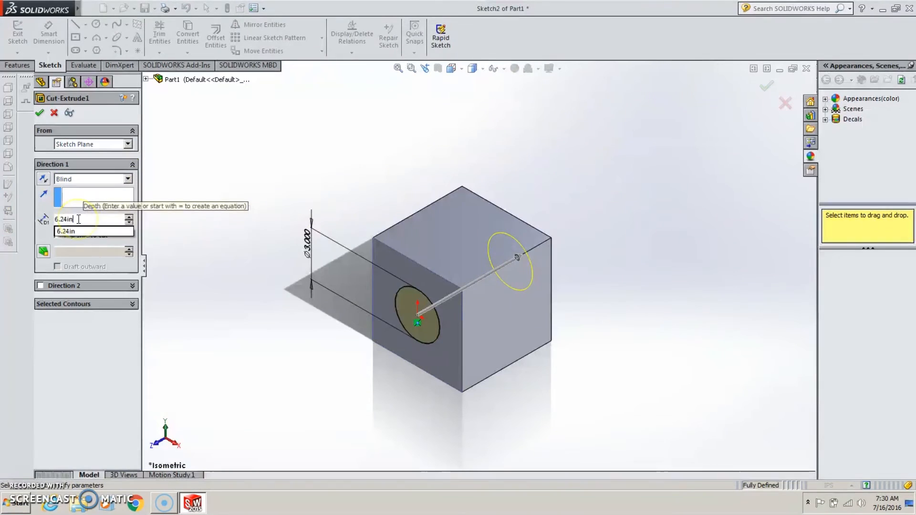
pyautogui.press('BackSpace')
pyautogui.press('BackSpace')
pyautogui.press('BackSpace')
pyautogui.press('BackSpace')
pyautogui.press('BackSpace')
pyautogui.press('BackSpace')
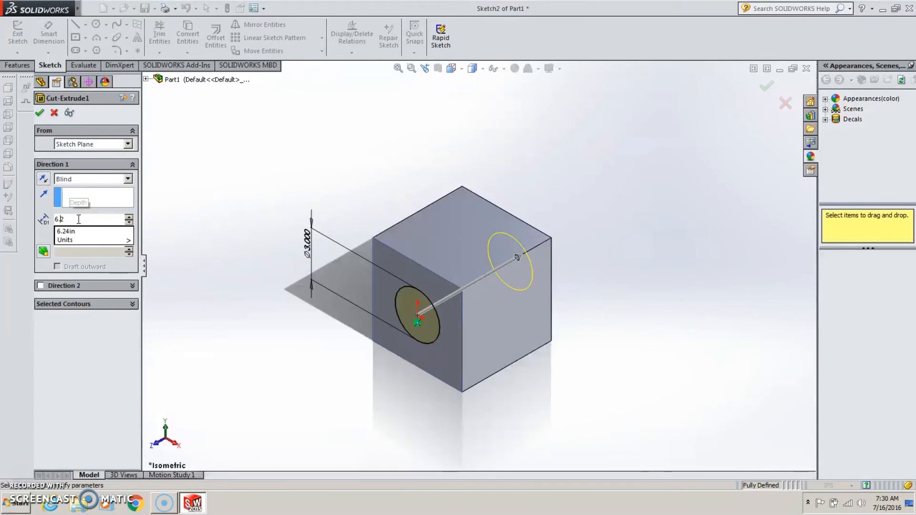
pyautogui.write('3')
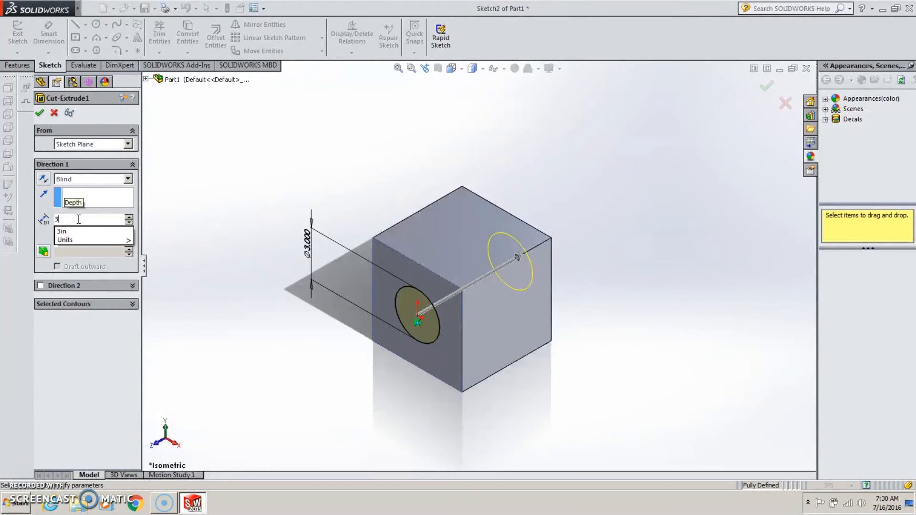
pyautogui.press('Return')
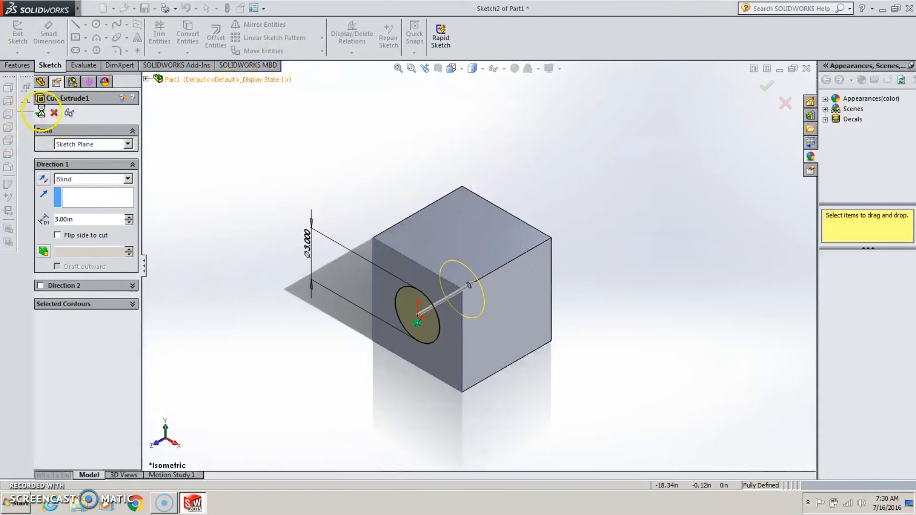
pyautogui.click(41, 114)
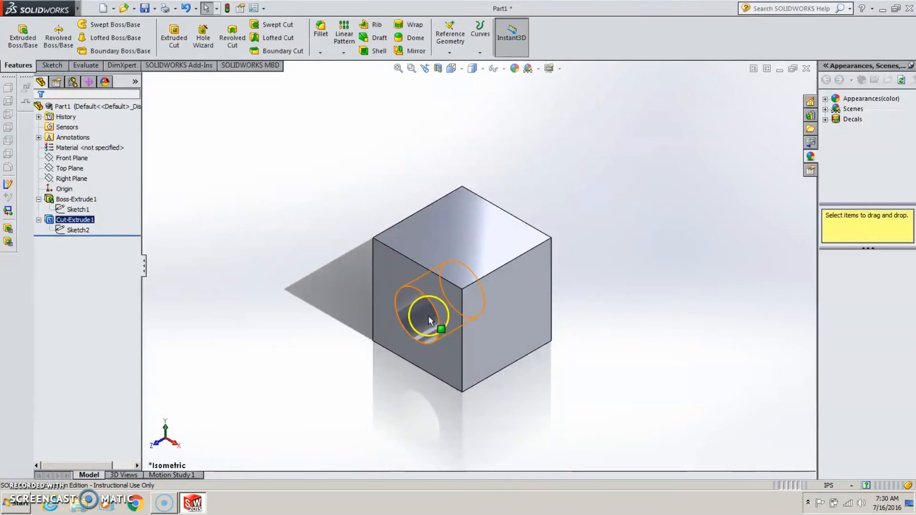
# Step: Show the hole sketch's diameter dimension on the model and change it to 1 in without opening the sketch
pyautogui.moveTo(415, 385); pyautogui.dragTo(439, 418, button='middle')
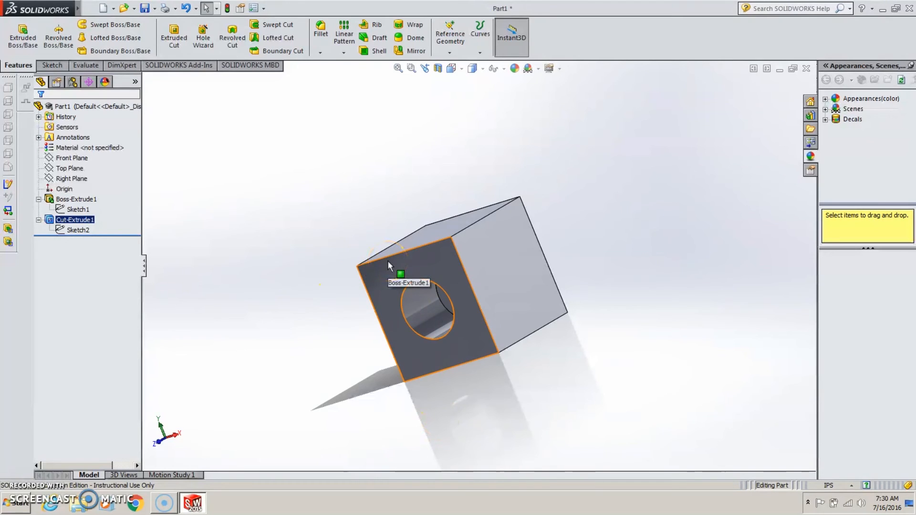
pyautogui.click(77, 230)
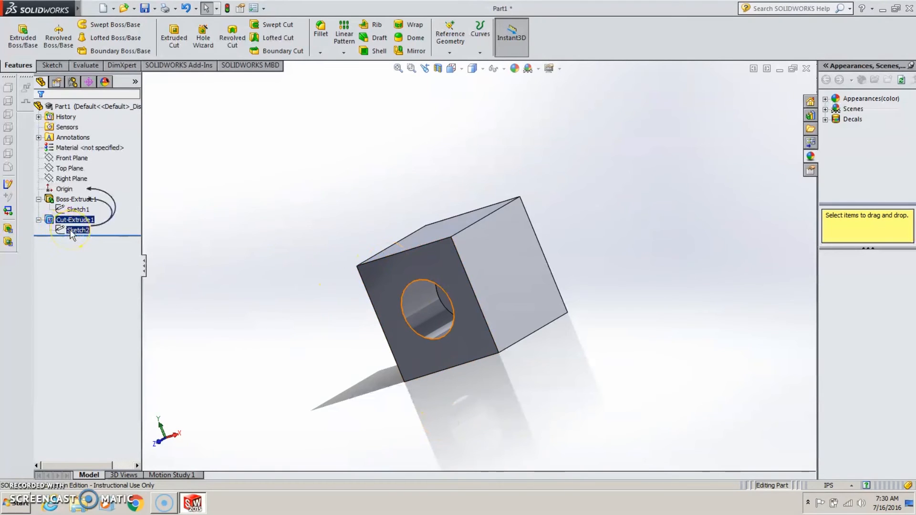
pyautogui.click(77, 200)
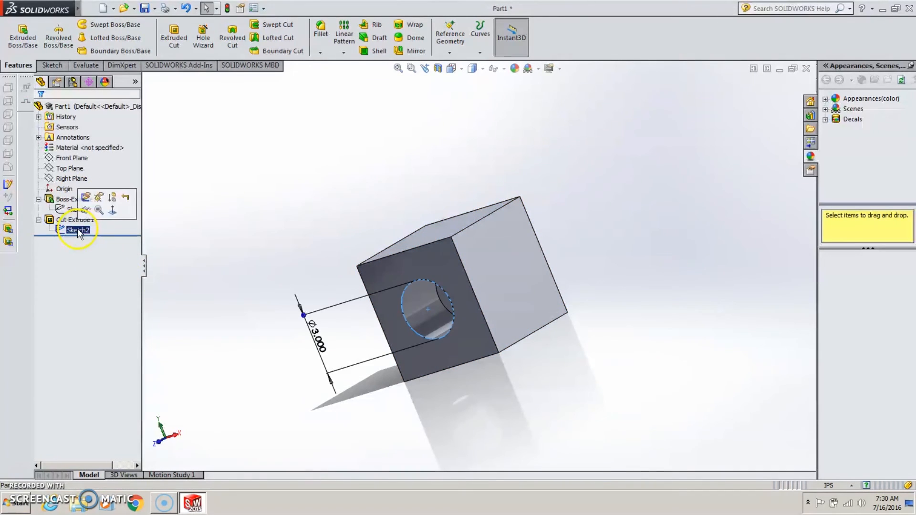
pyautogui.click(95, 200)
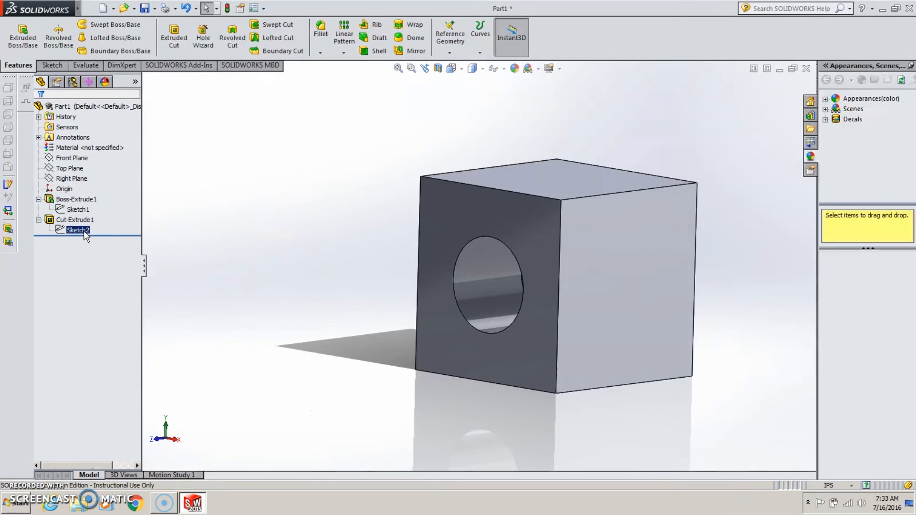
pyautogui.click(84, 231)
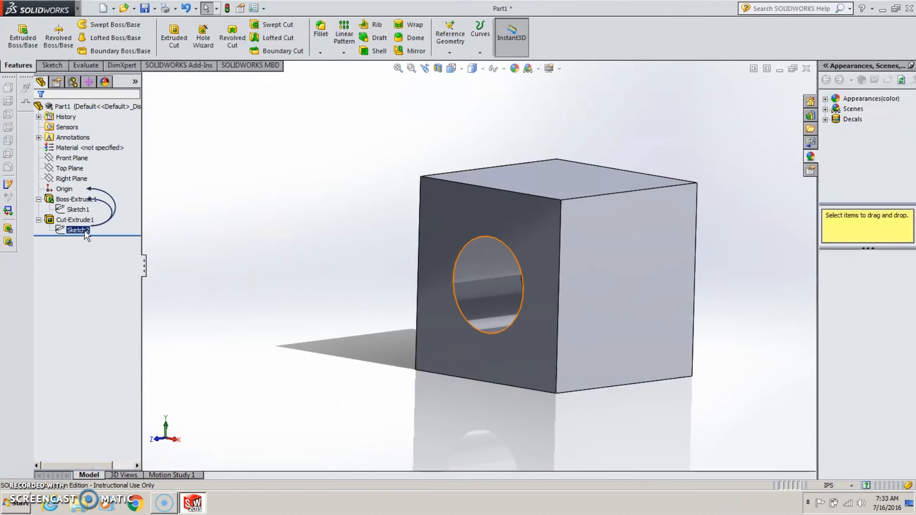
pyautogui.click(86, 234)
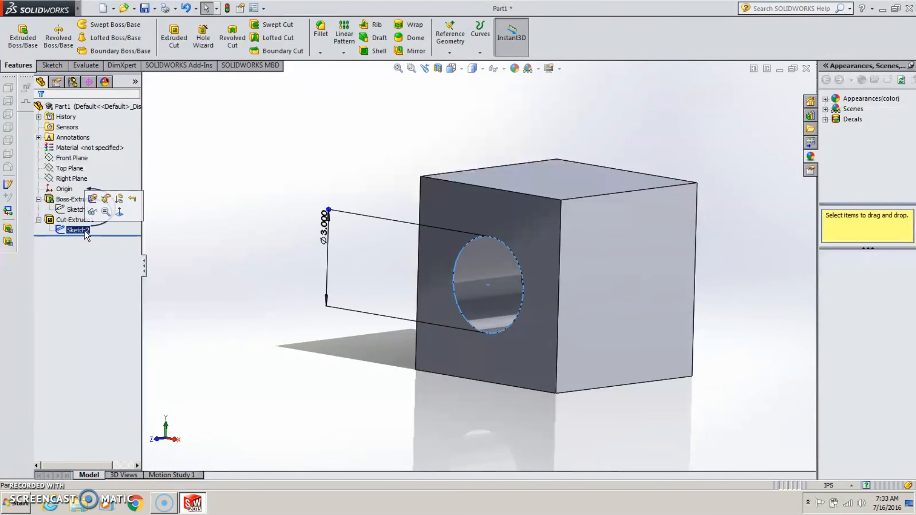
pyautogui.click(374, 222)
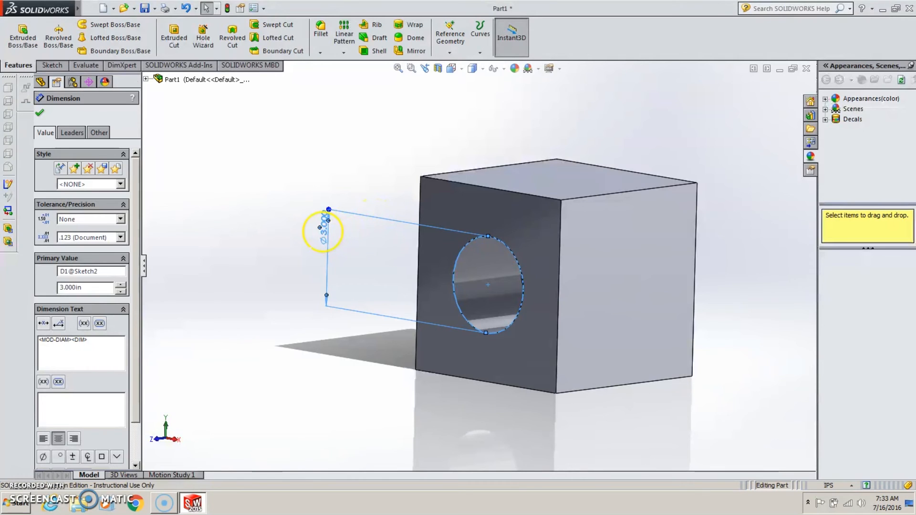
pyautogui.doubleClick(323, 231)
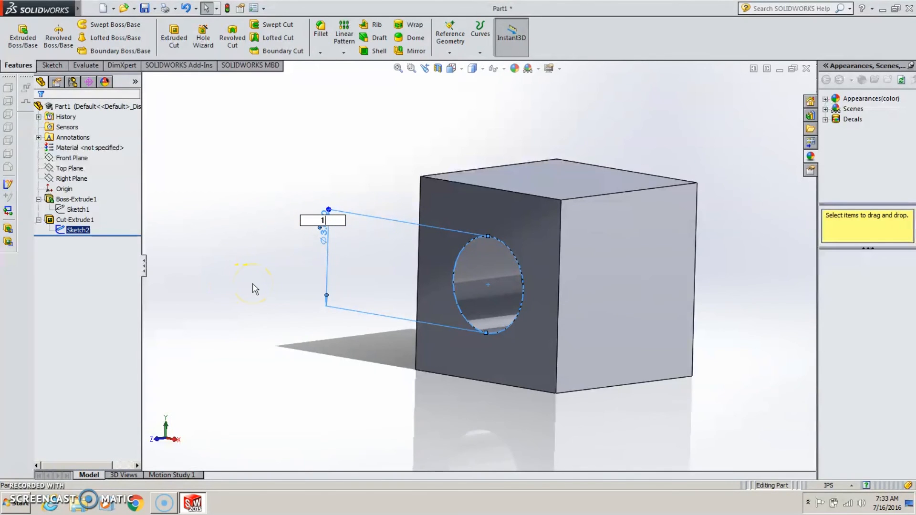
pyautogui.press('Return')
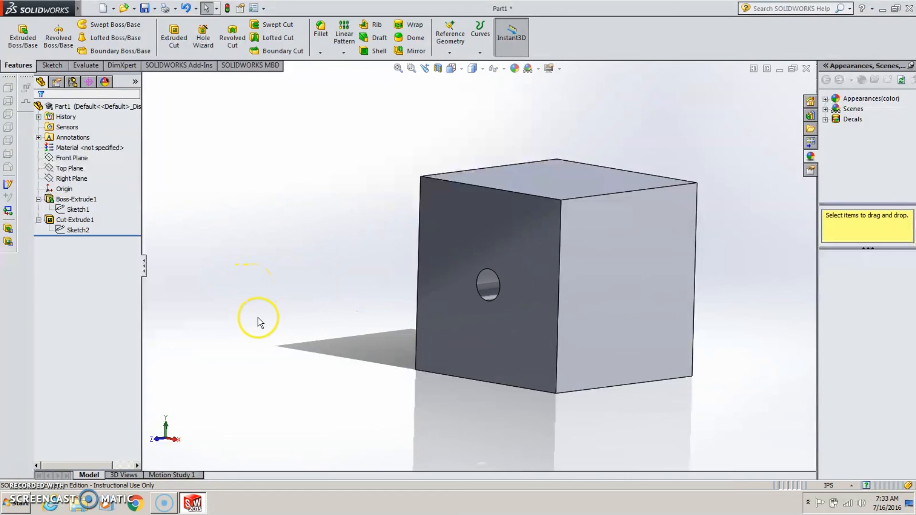